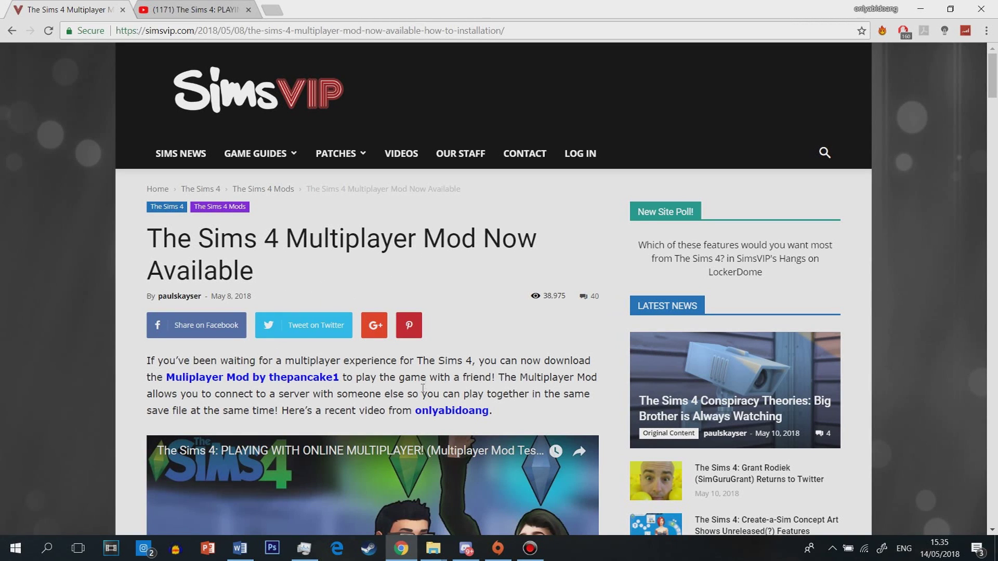
scroll(253, 213, down, 1)
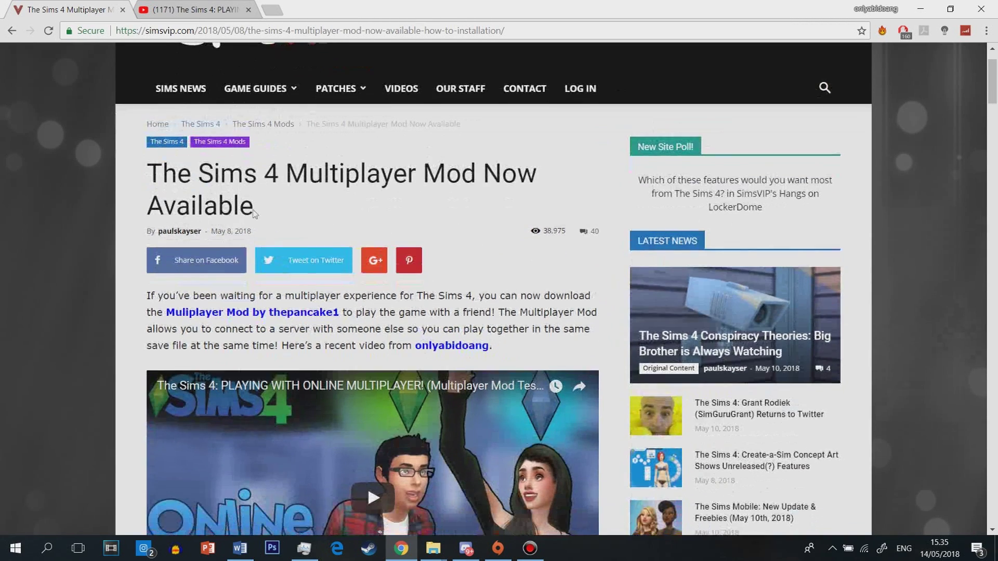
scroll(461, 287, down, 1)
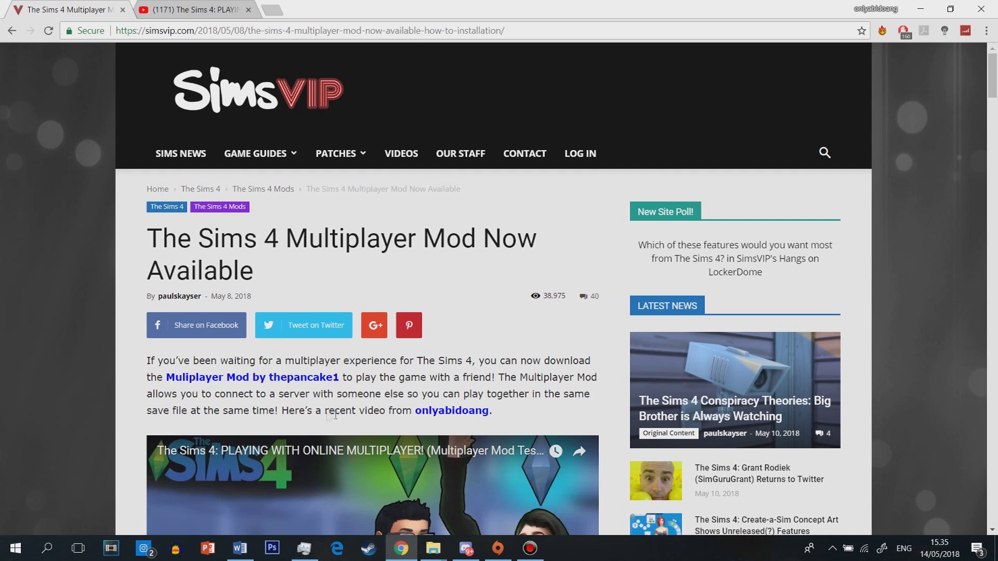
scroll(242, 331, down, 1)
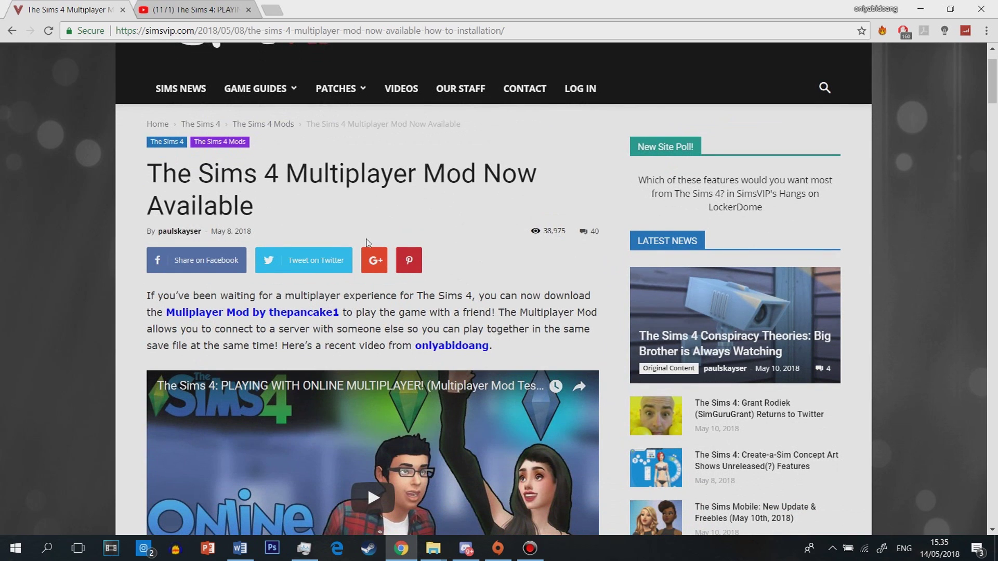
scroll(367, 244, down, 1)
scroll(349, 204, down, 1)
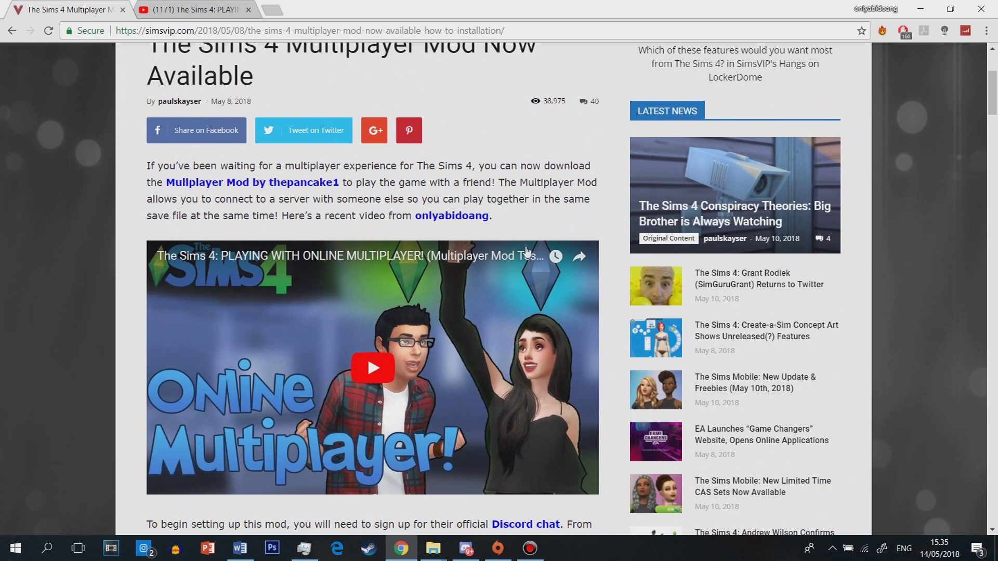
scroll(531, 288, down, 1)
scroll(464, 390, down, 1)
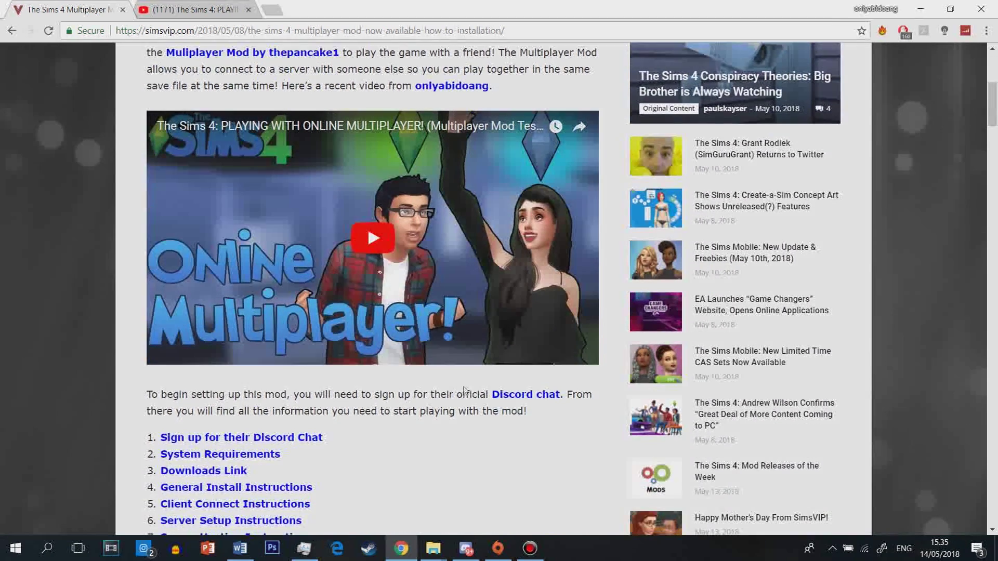
scroll(374, 382, down, 1)
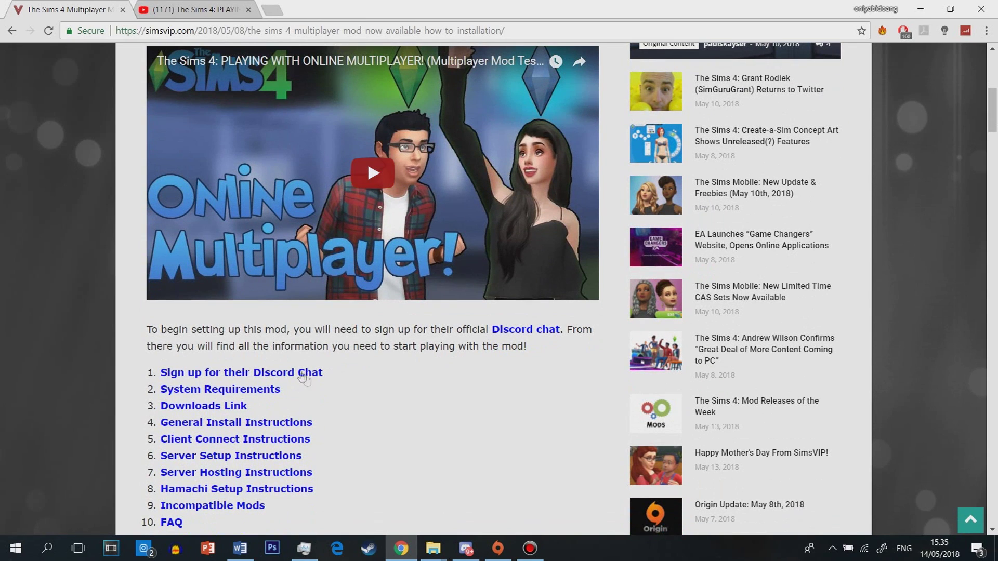
scroll(442, 346, down, 1)
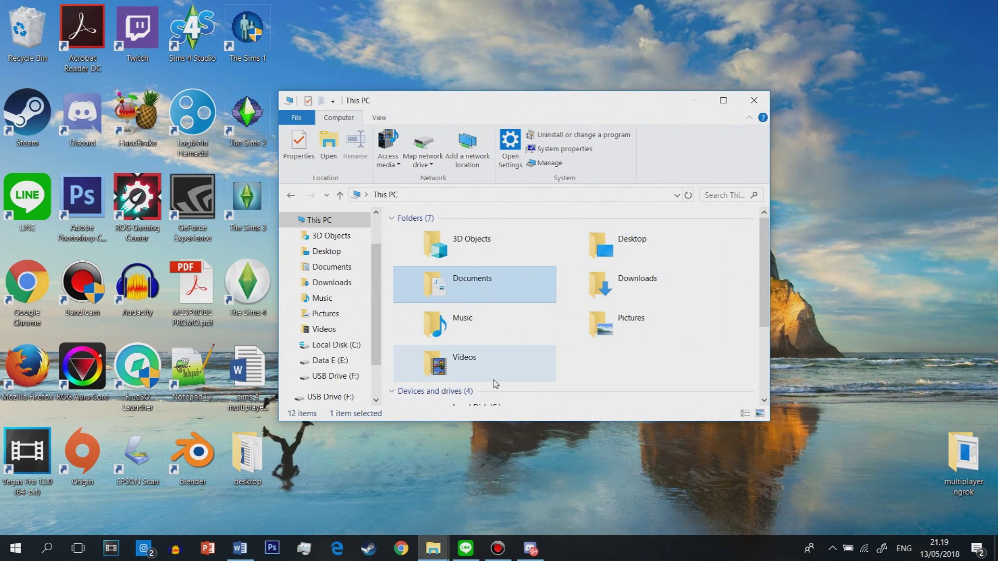
Step: Cut all the save files from Documents > Electronic Arts > The Sims 4 > saves
click(625, 376)
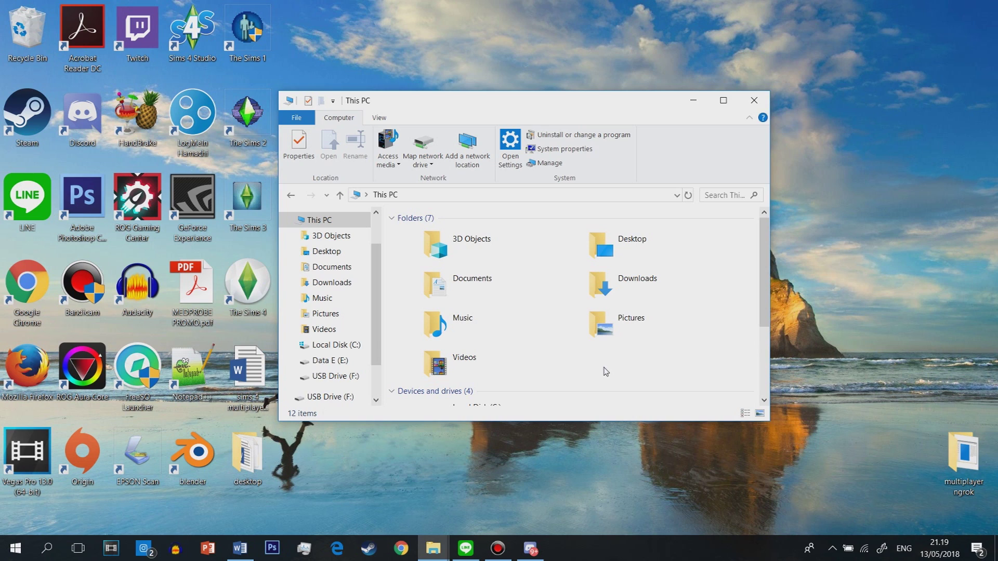
double_click(497, 281)
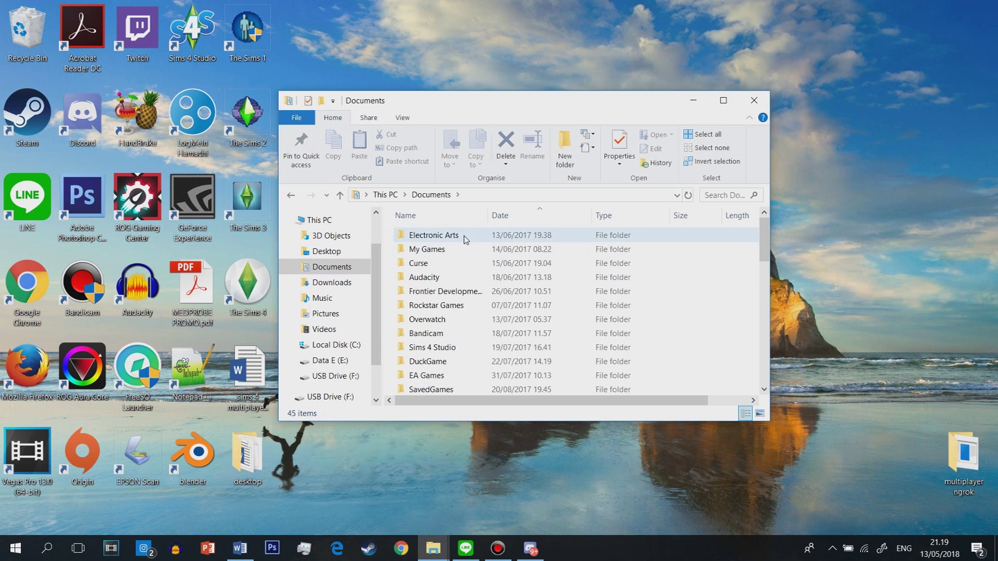
double_click(435, 234)
double_click(441, 251)
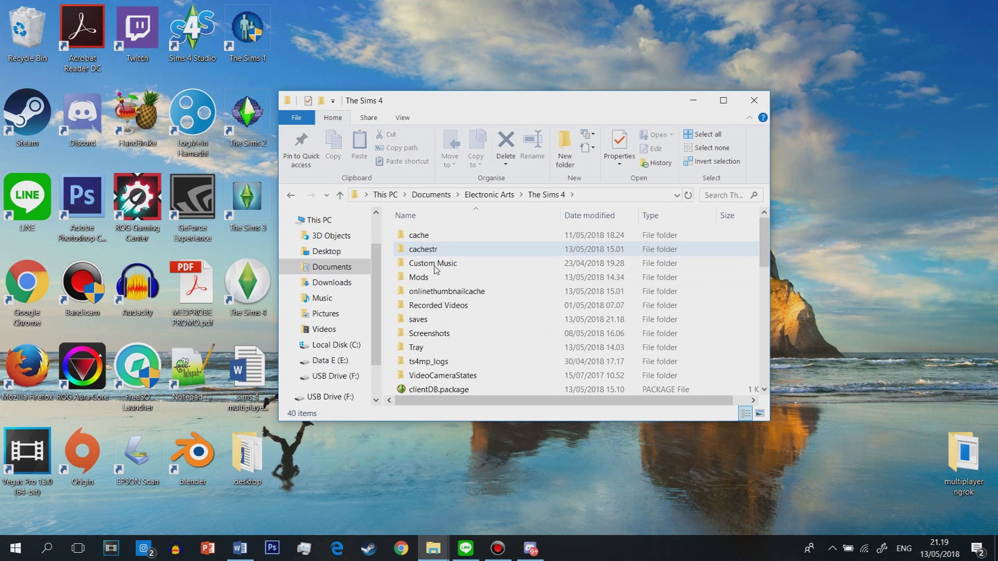
double_click(421, 319)
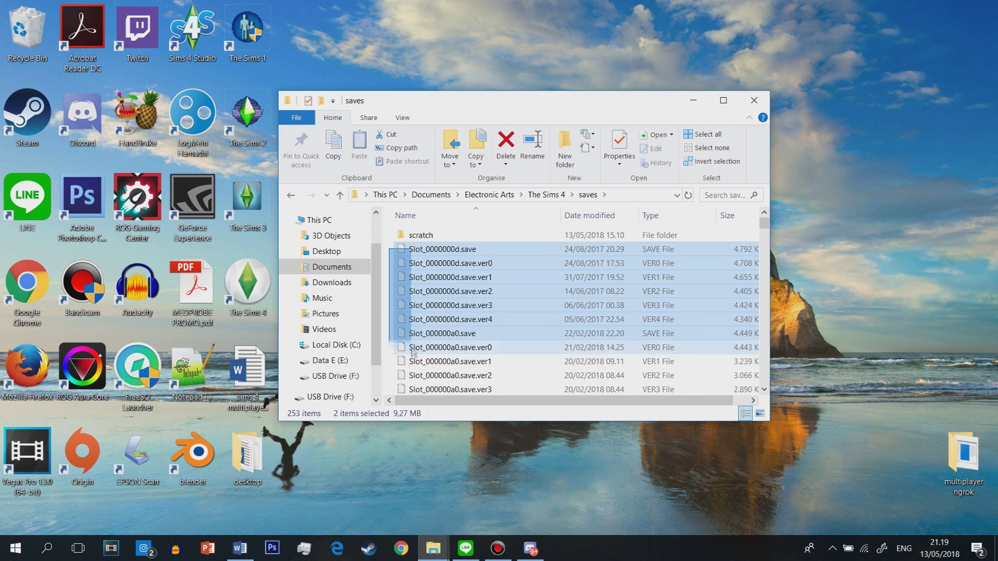
mouse_move(392, 254)
mouse_down()
mouse_move(426, 461)
mouse_move(436, 406)
mouse_up()
right_click(452, 328)
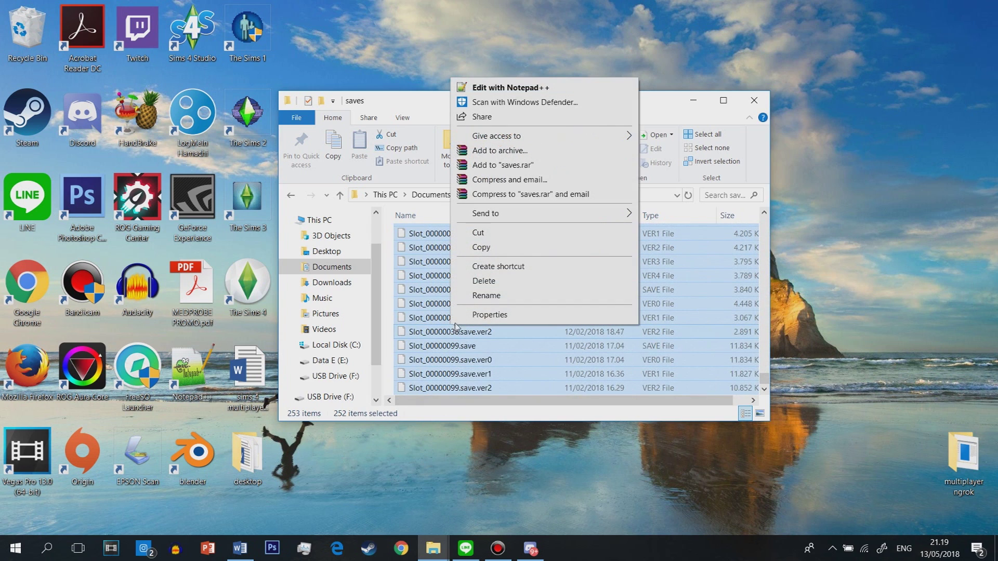
click(497, 234)
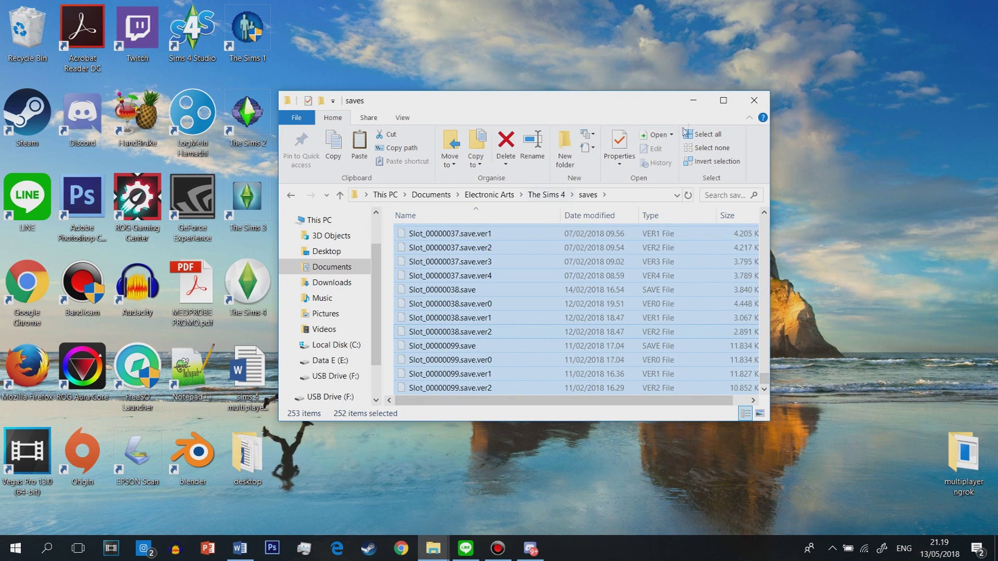
Step: Create a desktop folder 'backup saves' and paste the save files into it
click(700, 105)
right_click(668, 177)
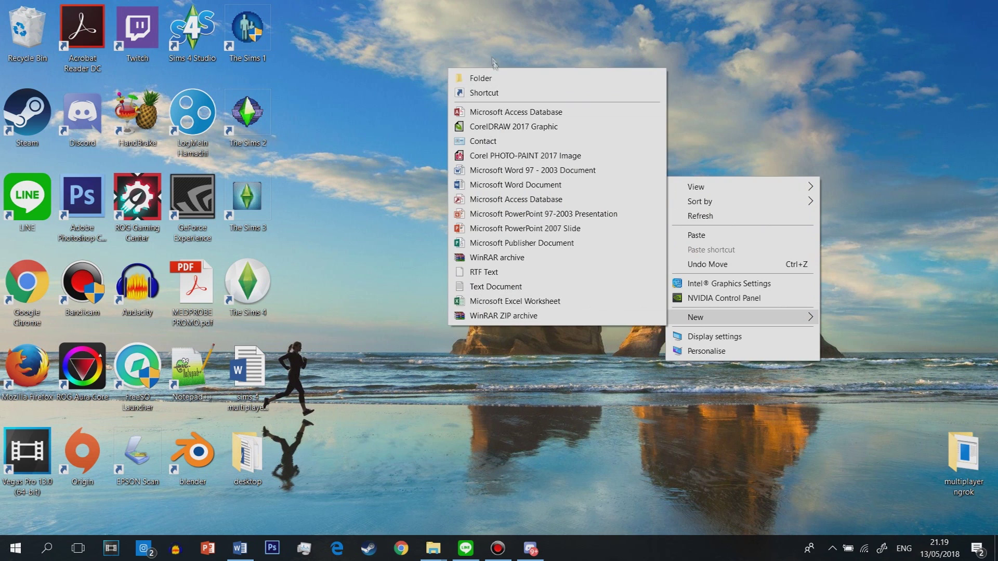
click(494, 77)
text(aves)
key(Return)
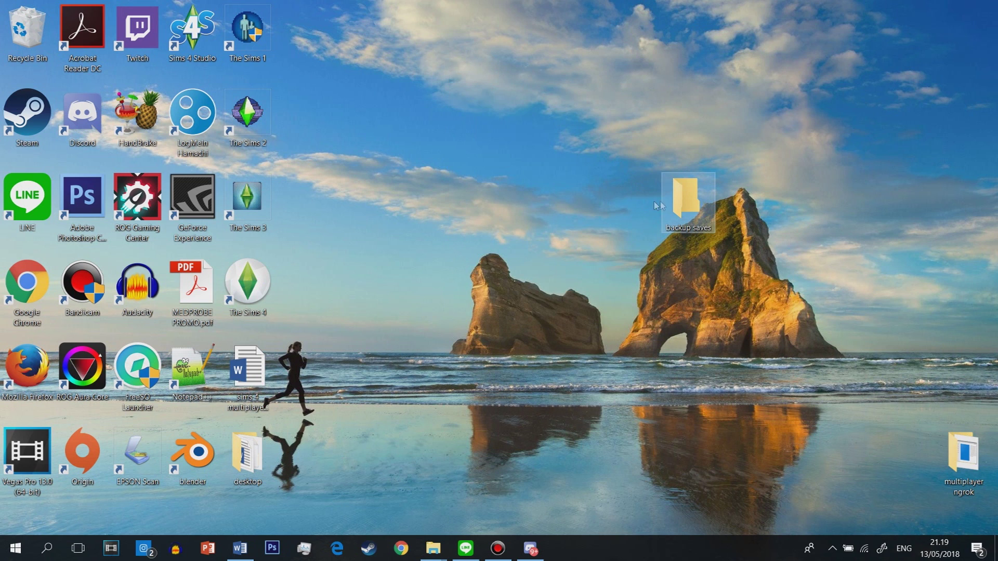
double_click(682, 205)
key(ctrl+v)
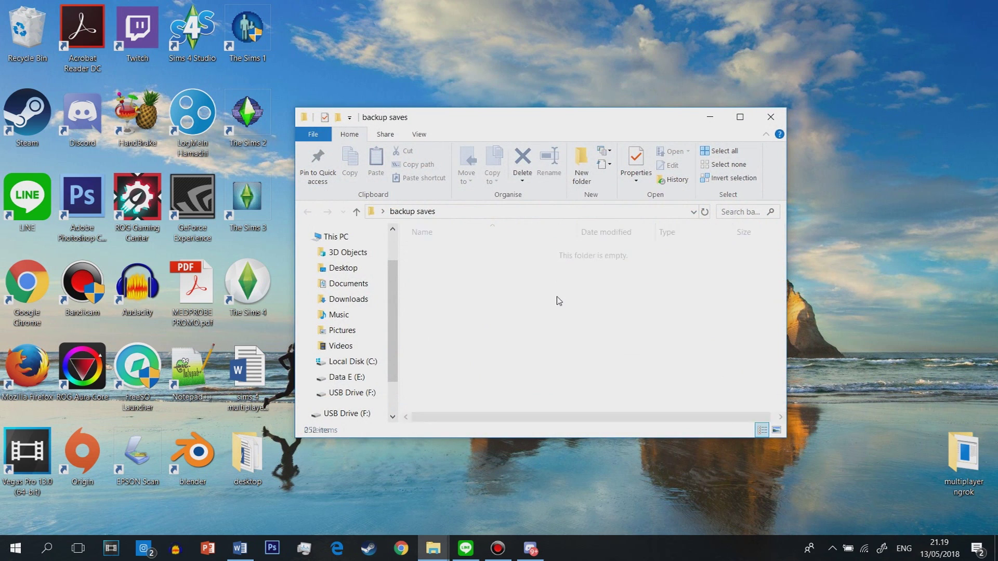
click(711, 117)
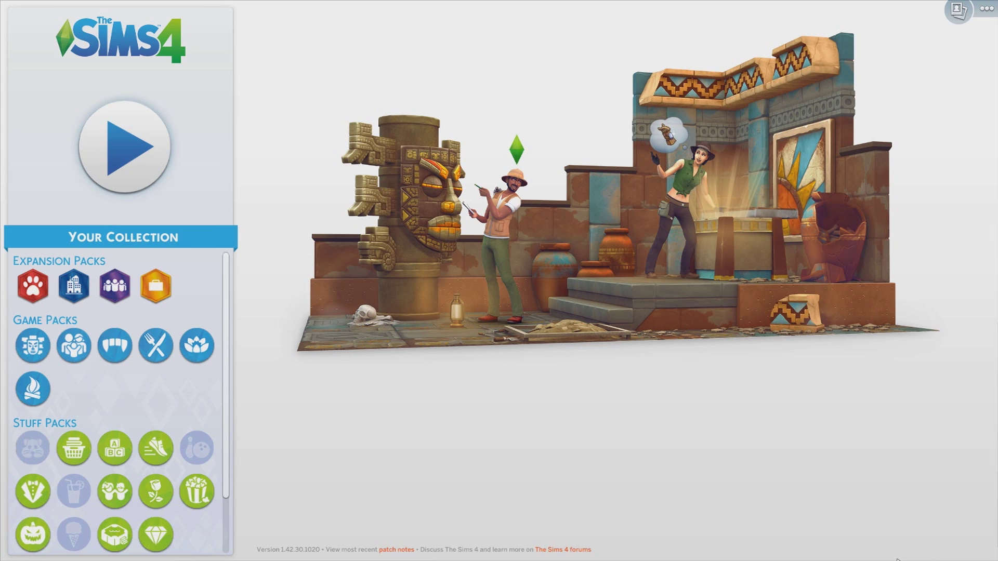
click(121, 163)
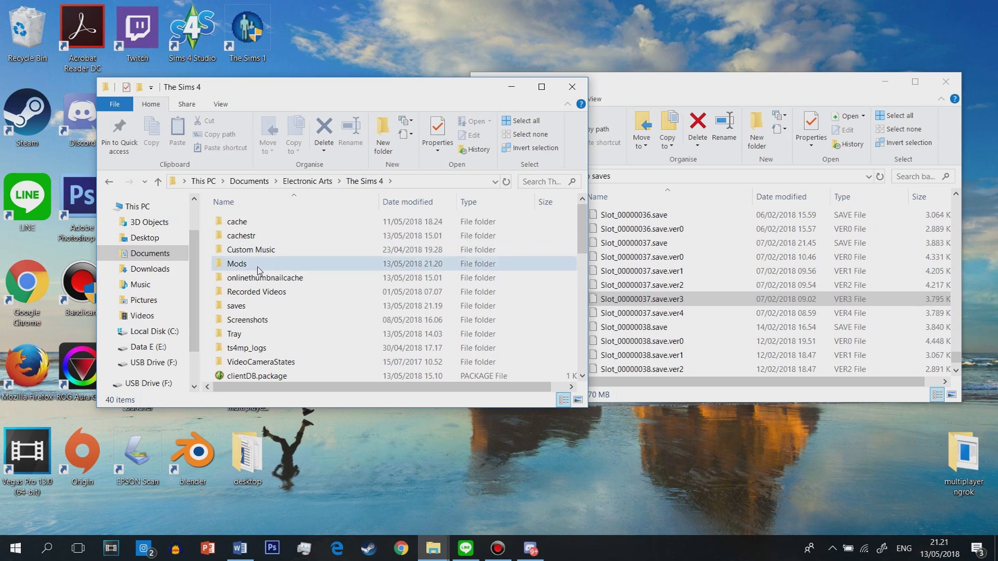
Step: Cut every item in The Sims 4 Mods folder
double_click(251, 263)
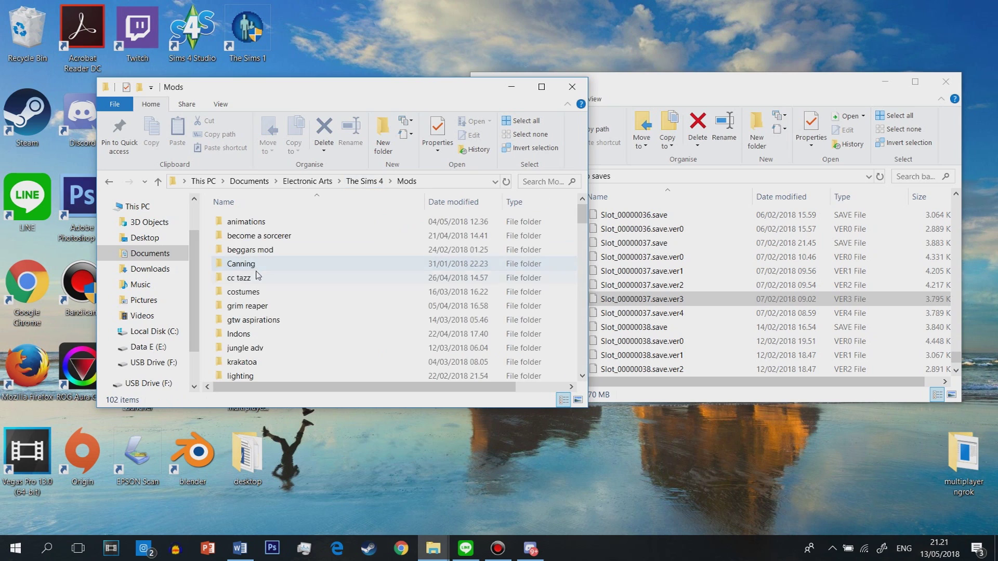
key(ctrl+a)
right_click(227, 235)
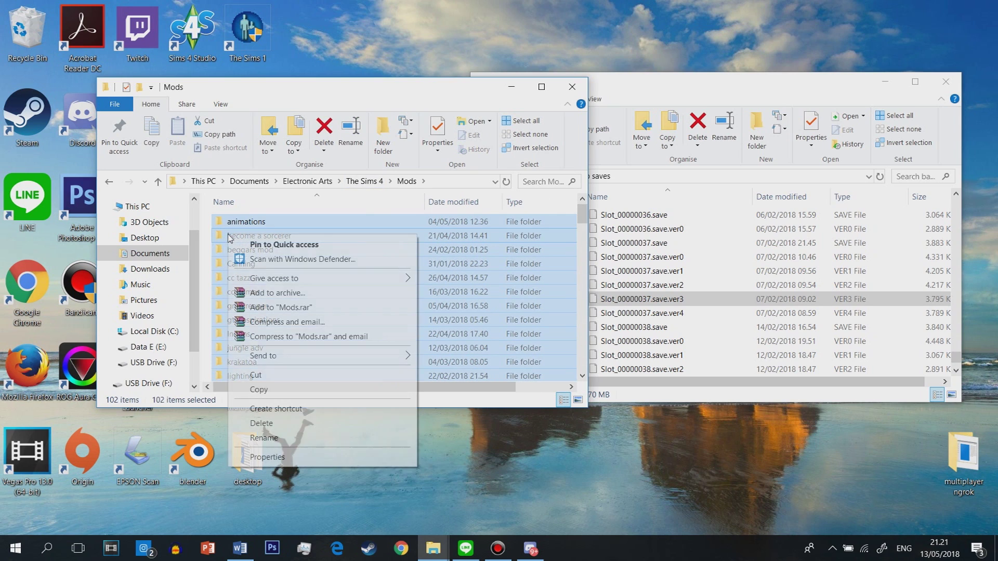
click(259, 377)
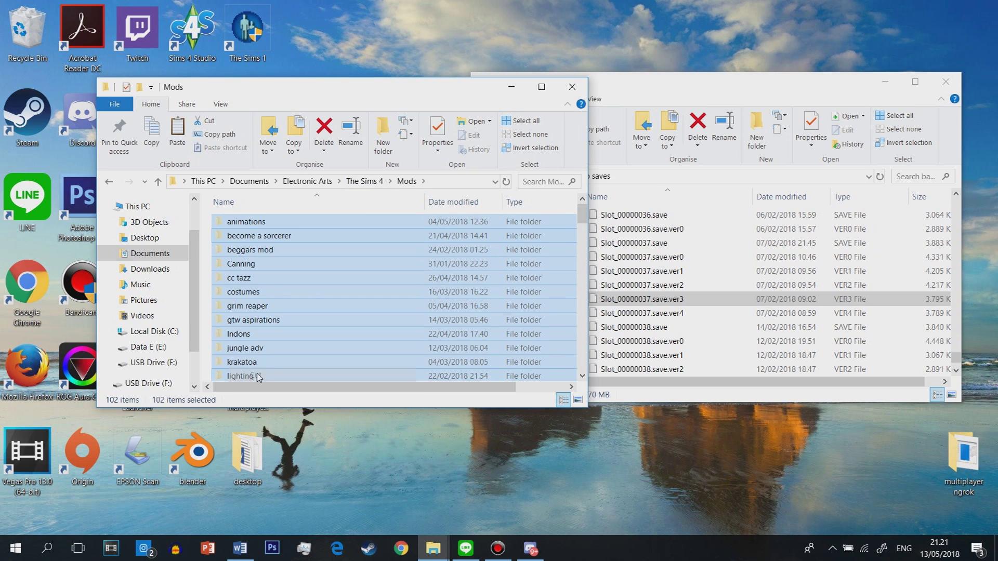
Step: Create a desktop folder 'mod backup' and paste the mod folders into it
click(892, 80)
right_click(820, 97)
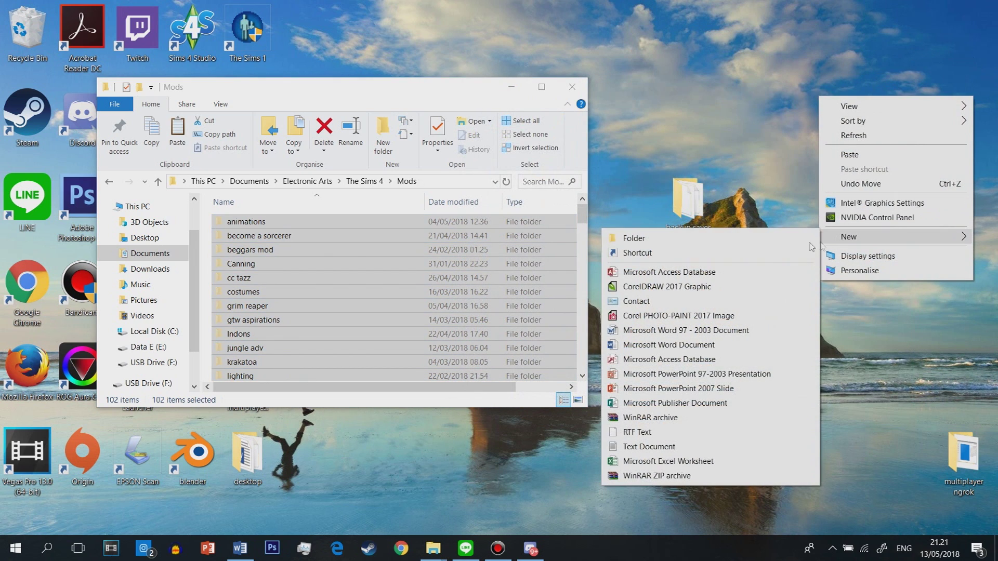
click(749, 238)
text(mod bac)
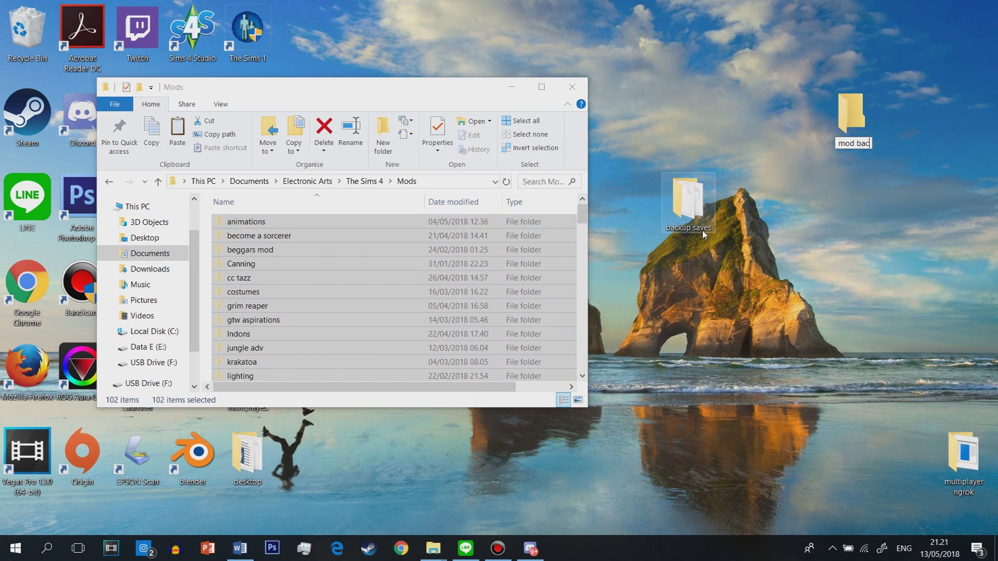
text(kup)
key(Return)
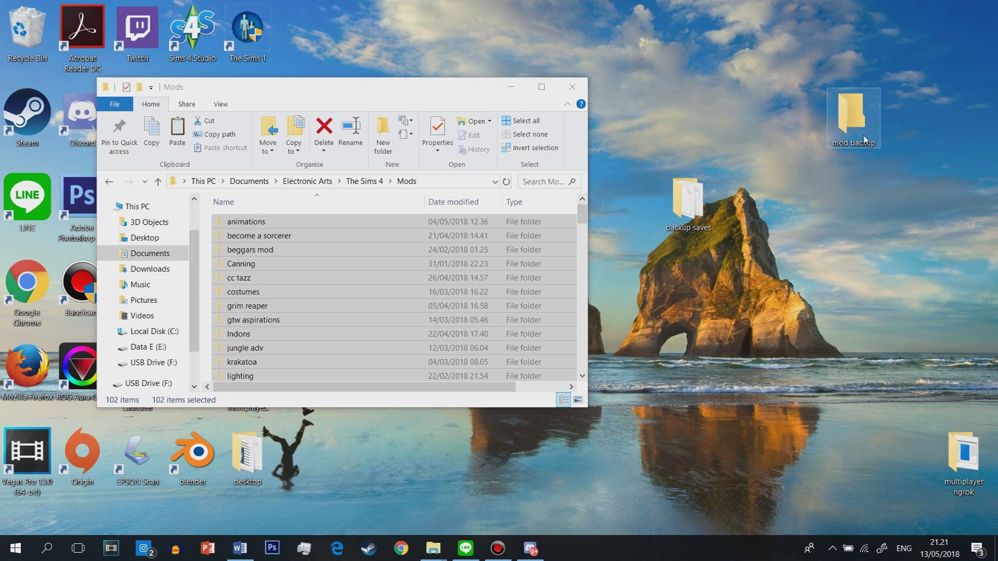
double_click(853, 117)
right_click(182, 165)
click(232, 256)
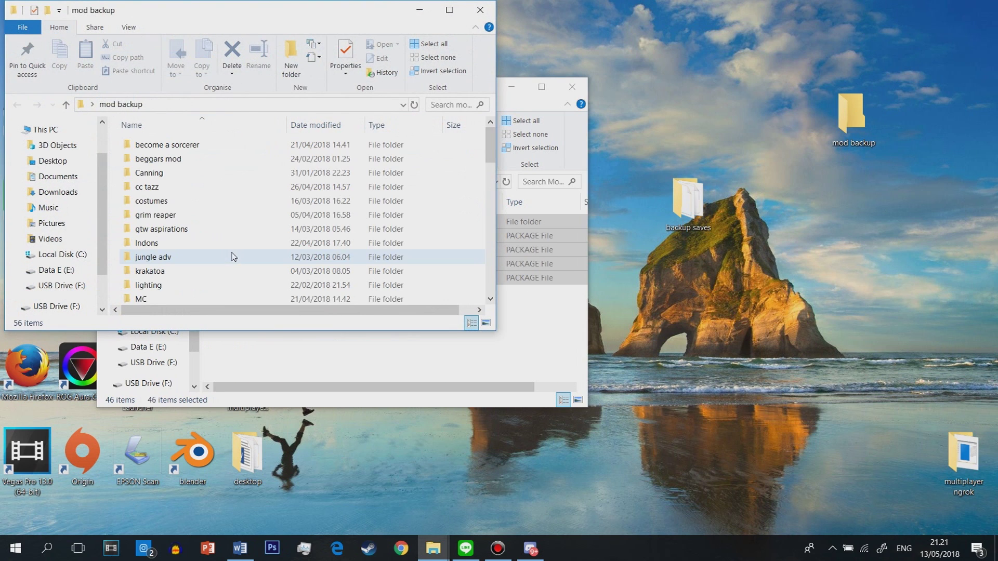
Step: Compare the Mods and mod backup windows to verify the move
click(299, 351)
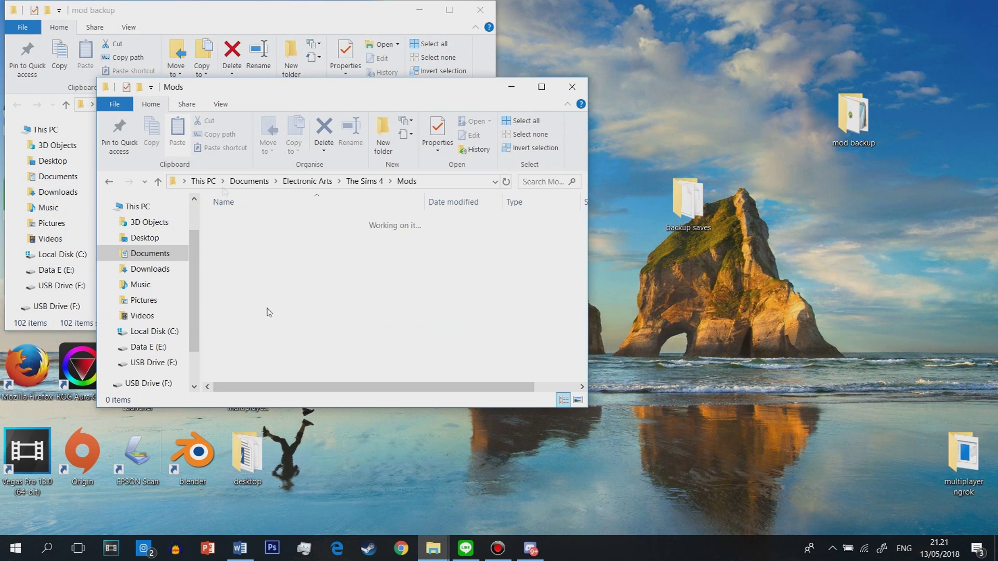
click(276, 21)
click(382, 365)
click(323, 4)
click(434, 351)
click(379, 18)
click(413, 379)
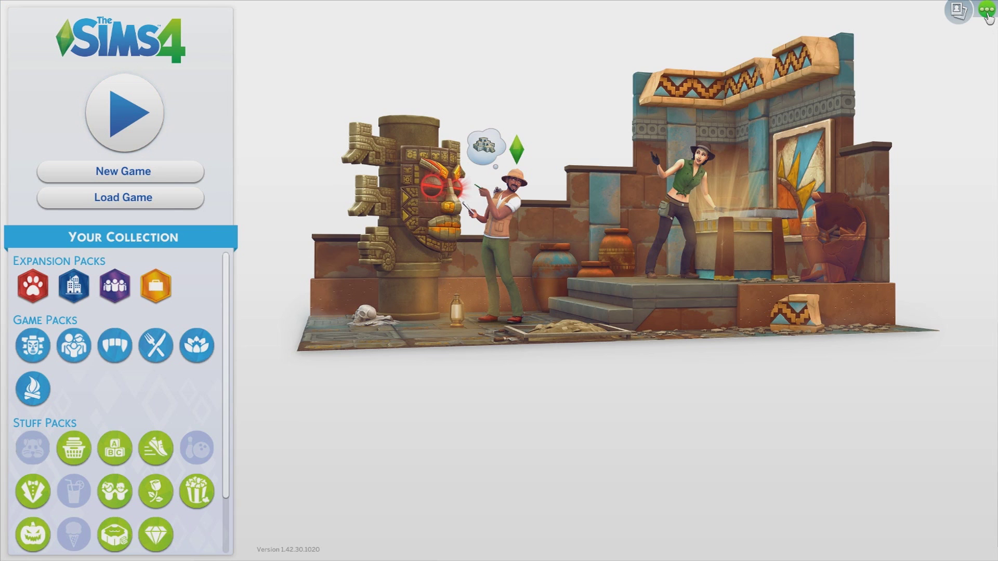
Step: Tick Enable Custom Content and Mods and Script Mods Allowed under Game Options > Other, then apply
click(985, 9)
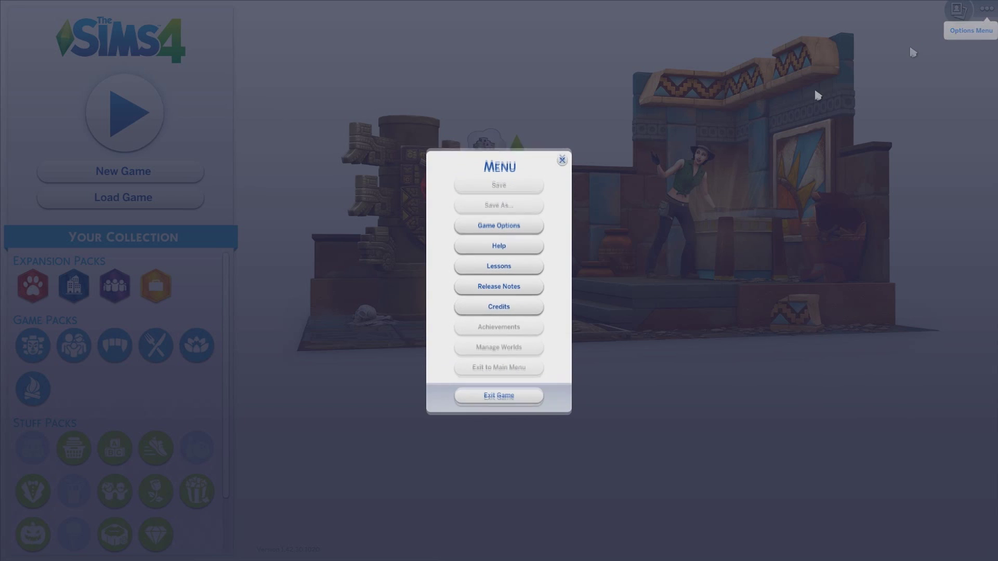
click(522, 225)
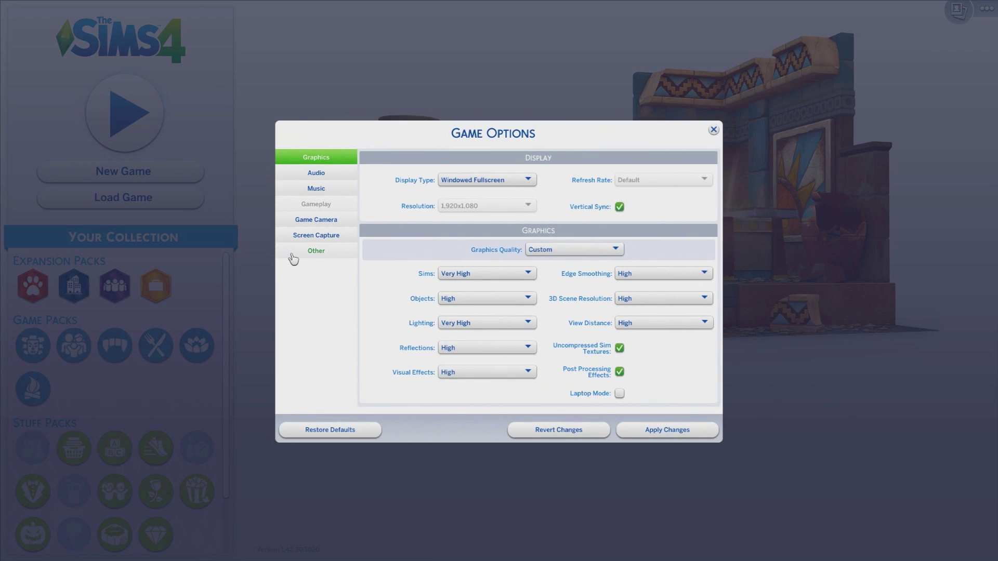
click(304, 254)
click(448, 254)
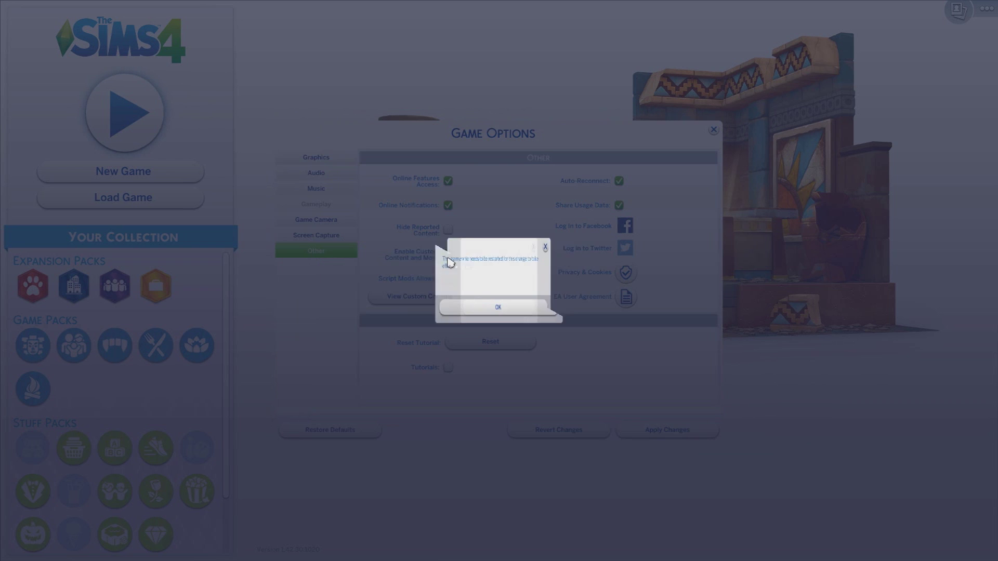
click(495, 302)
click(448, 279)
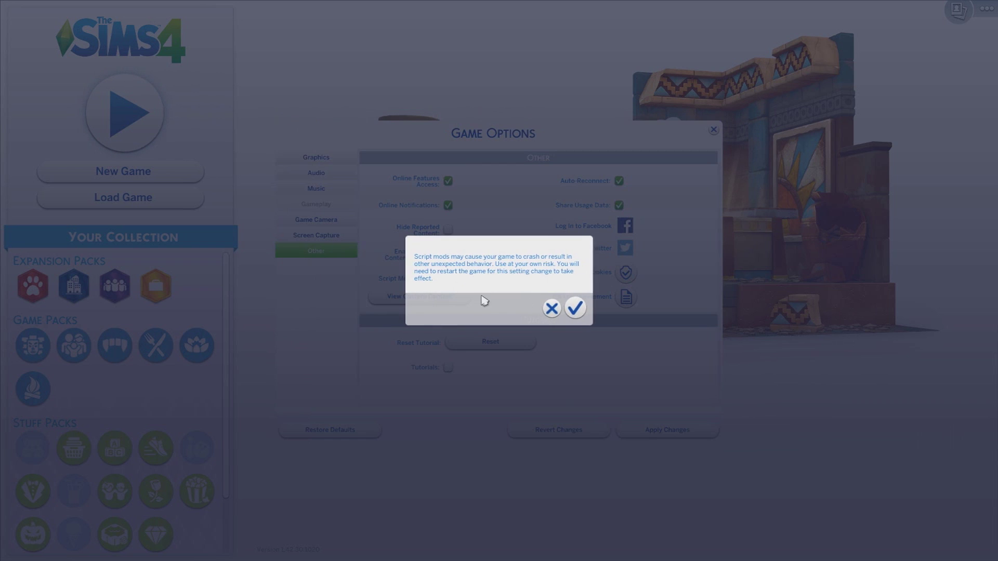
click(576, 309)
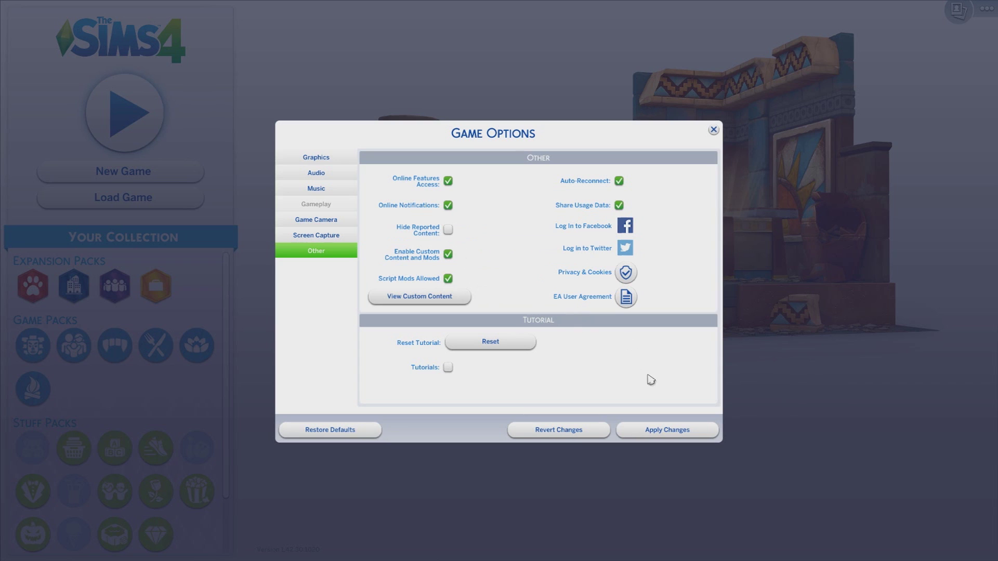
click(676, 432)
key(Escape)
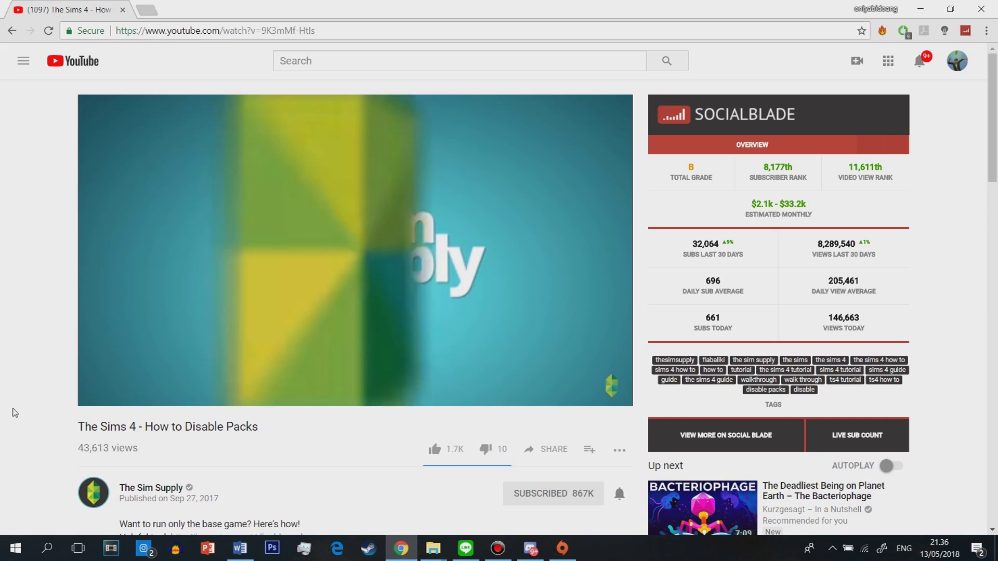
scroll(23, 407, down, 1)
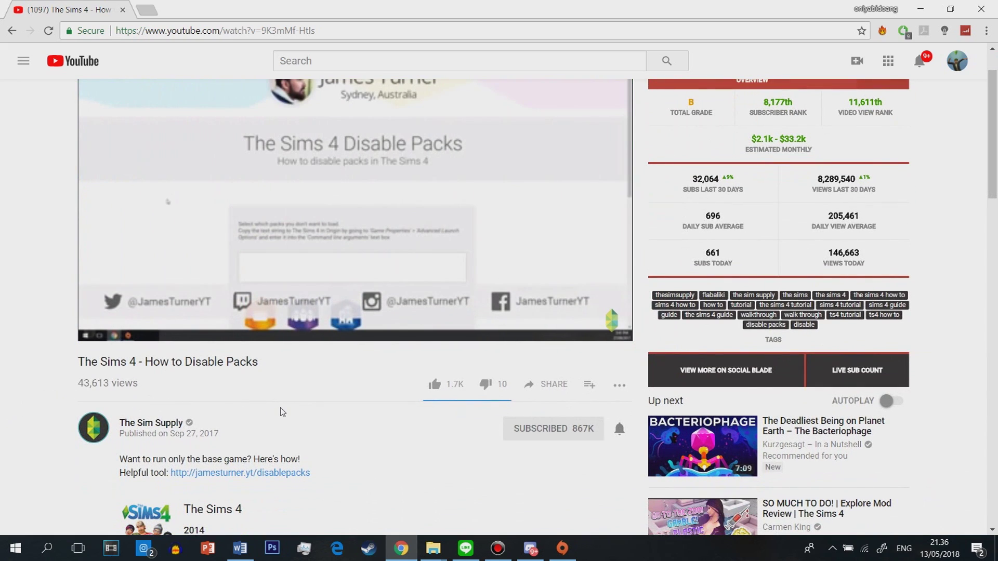
scroll(306, 452, up, 1)
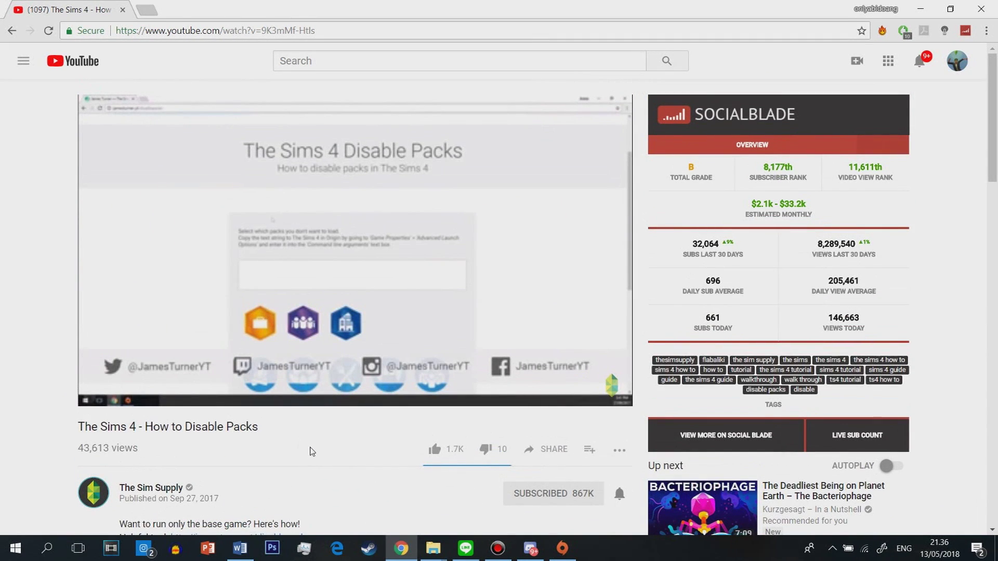
scroll(341, 450, down, 1)
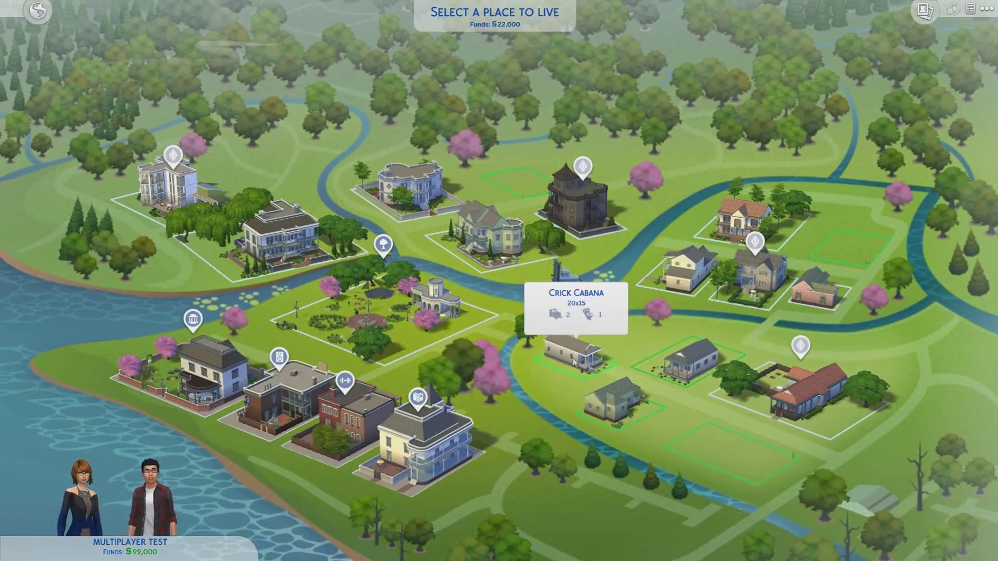
Step: Move Multiplayer Test into Crick Cabana, save, and exit the game
click(575, 361)
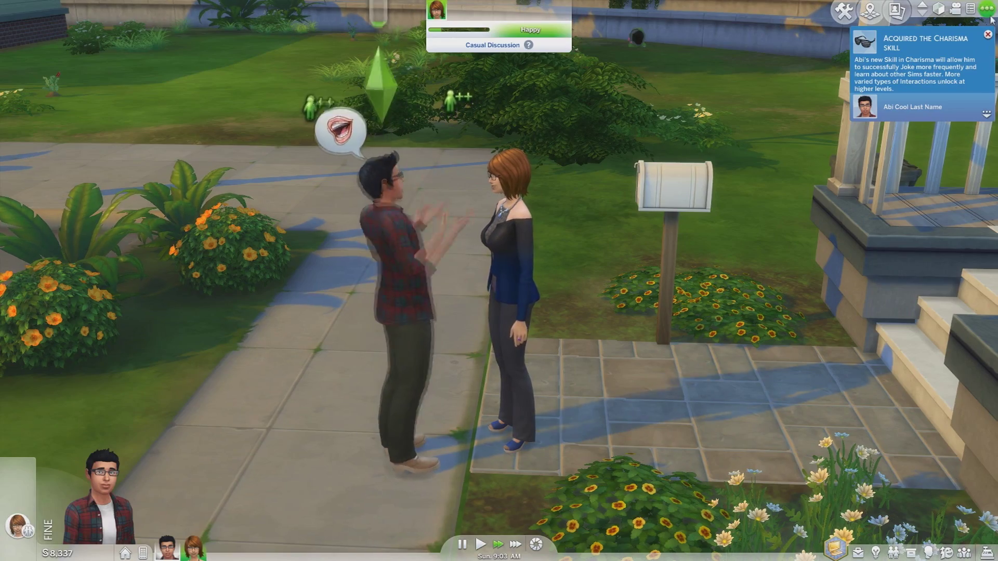
key(Escape)
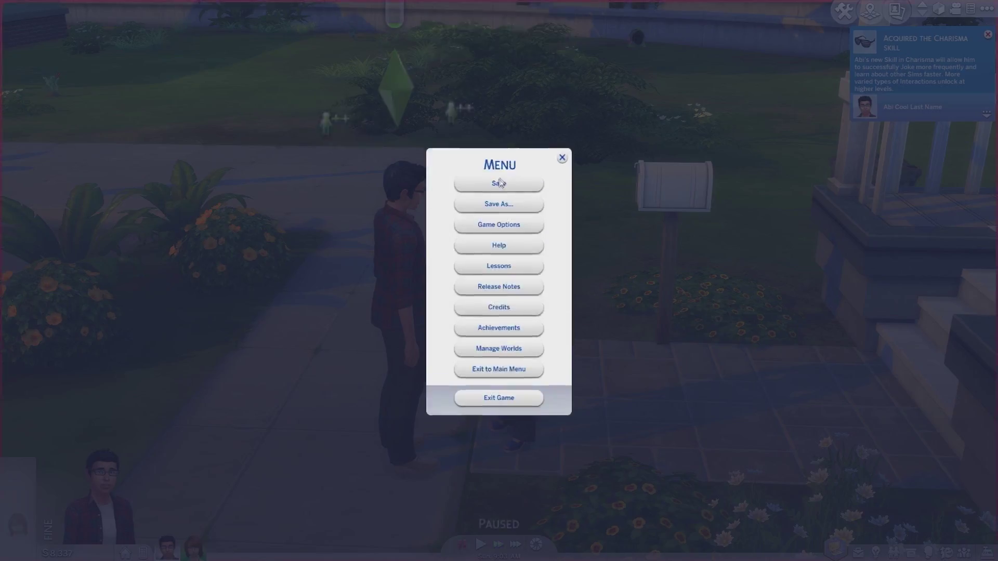
click(501, 190)
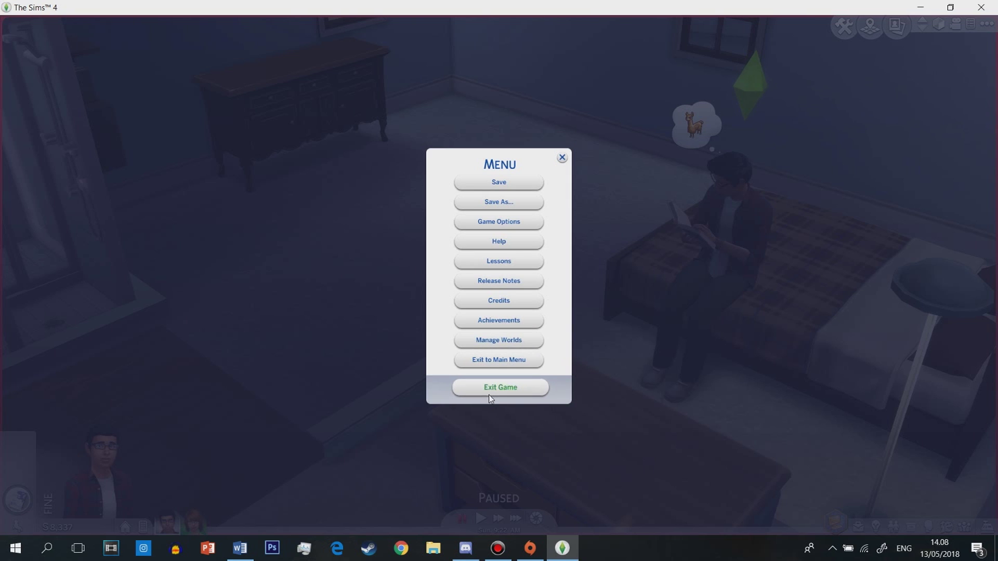
click(490, 394)
click(516, 307)
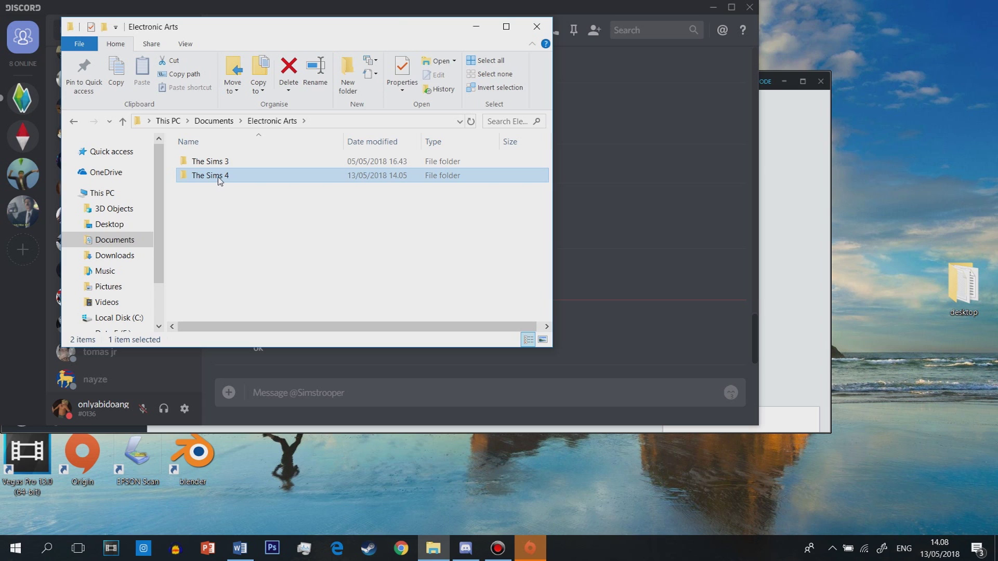
Step: Delete the .ver0 and .ver1 backup saves from The Sims 4 saves folder
double_click(219, 177)
double_click(200, 248)
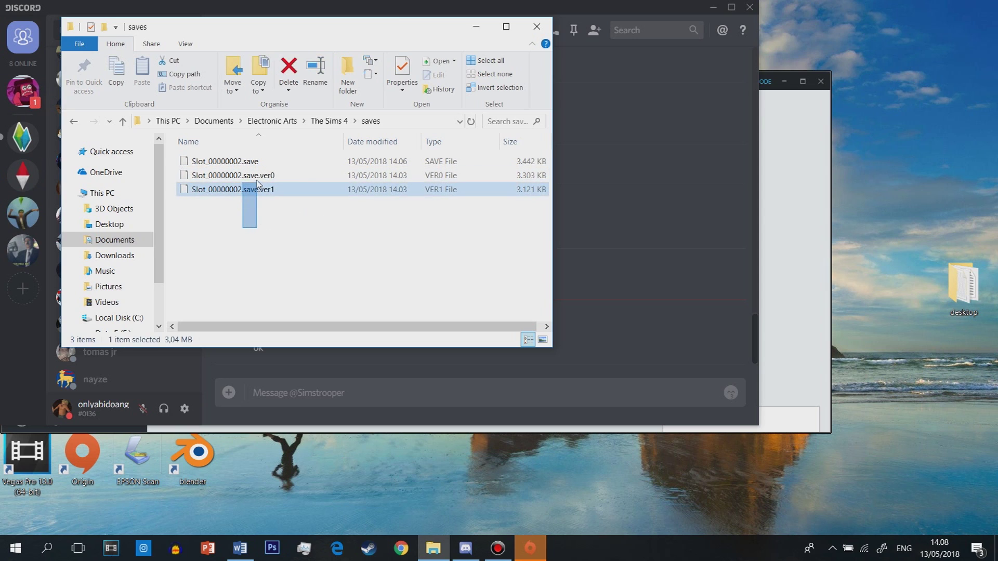
drag(243, 231, 257, 181)
right_click(257, 180)
click(290, 383)
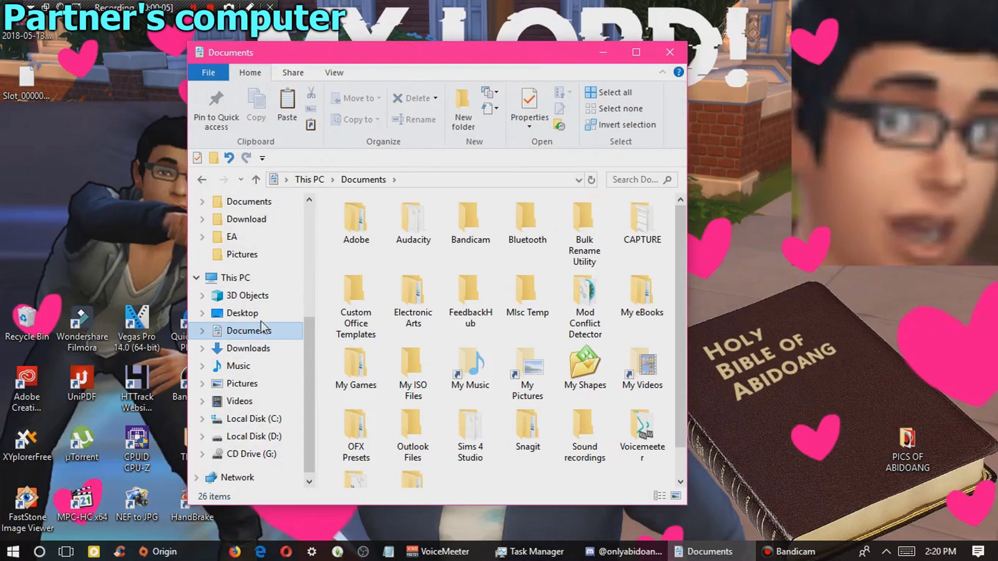
Step: Paste Slot_00000002.save into the empty The Sims 4 saves folder
double_click(366, 224)
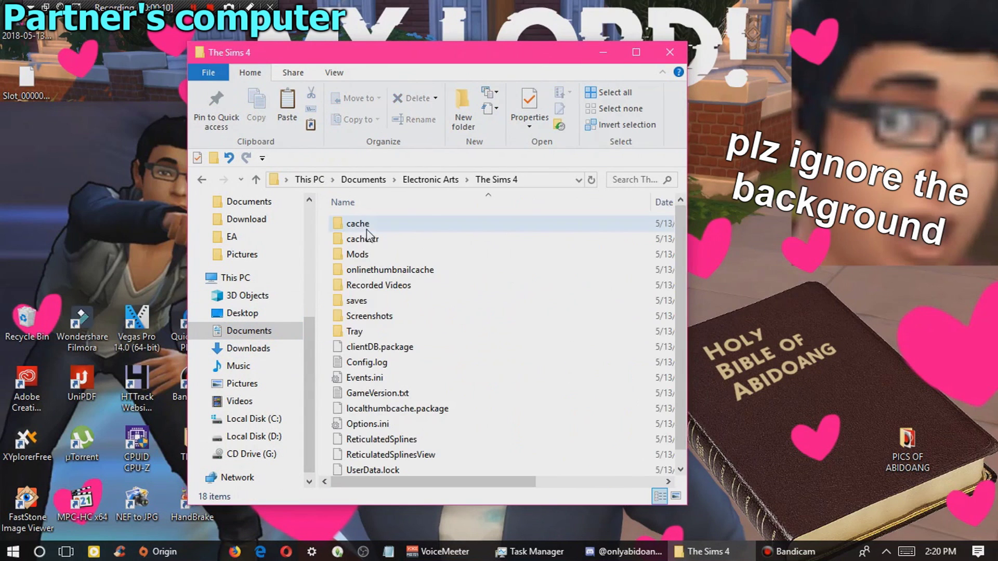
click(356, 302)
double_click(356, 303)
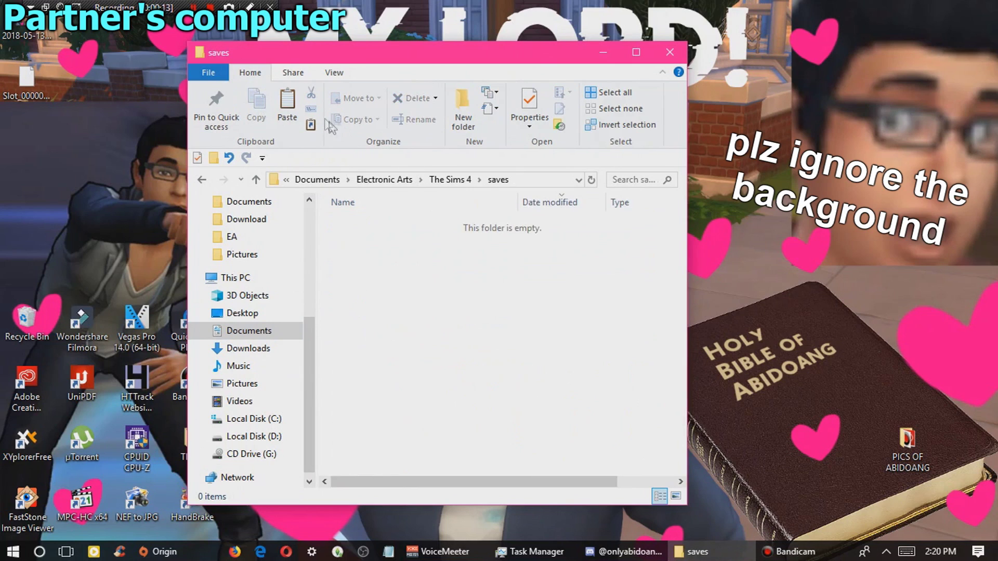
click(287, 103)
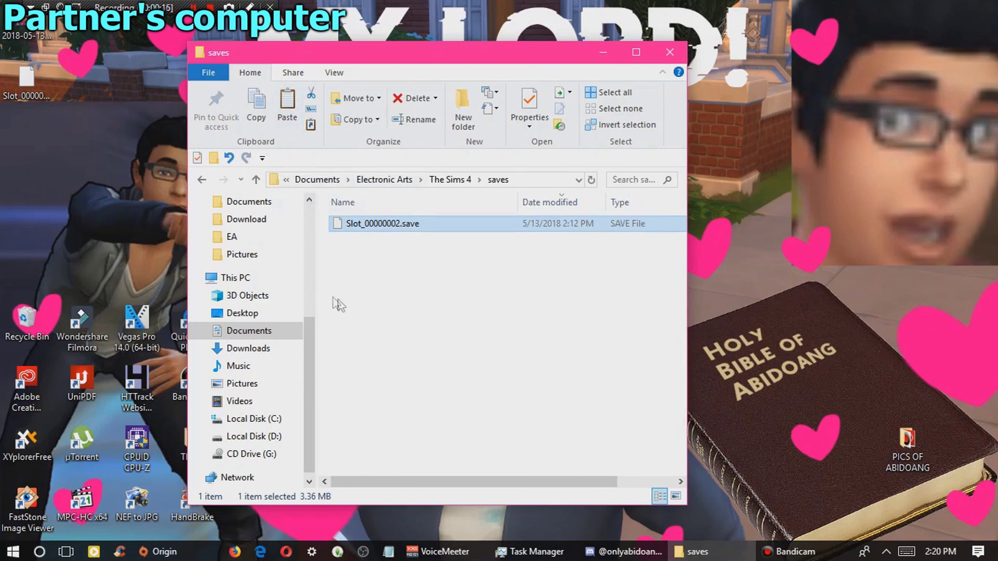
drag(632, 273, 313, 215)
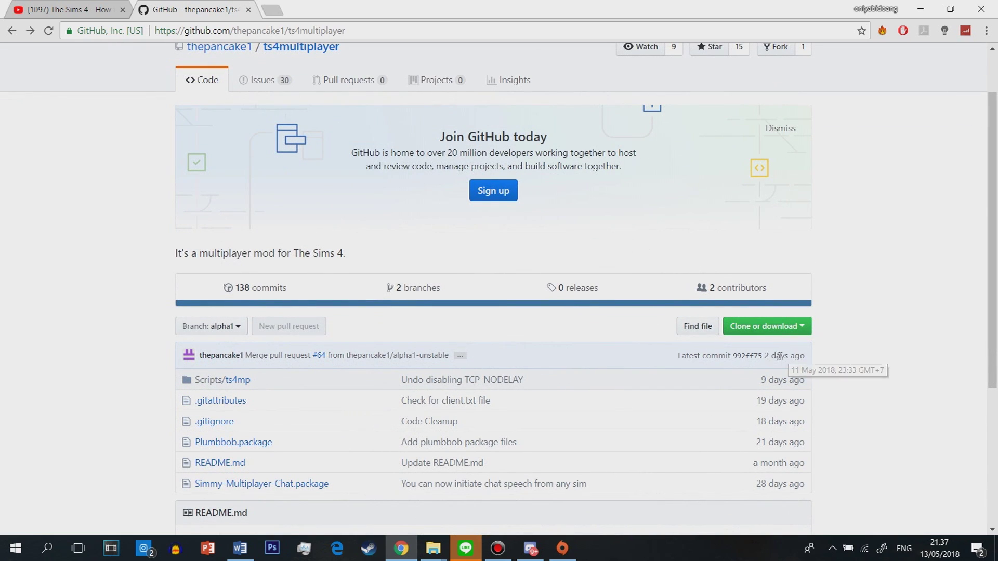
drag(808, 363, 811, 367)
click(811, 369)
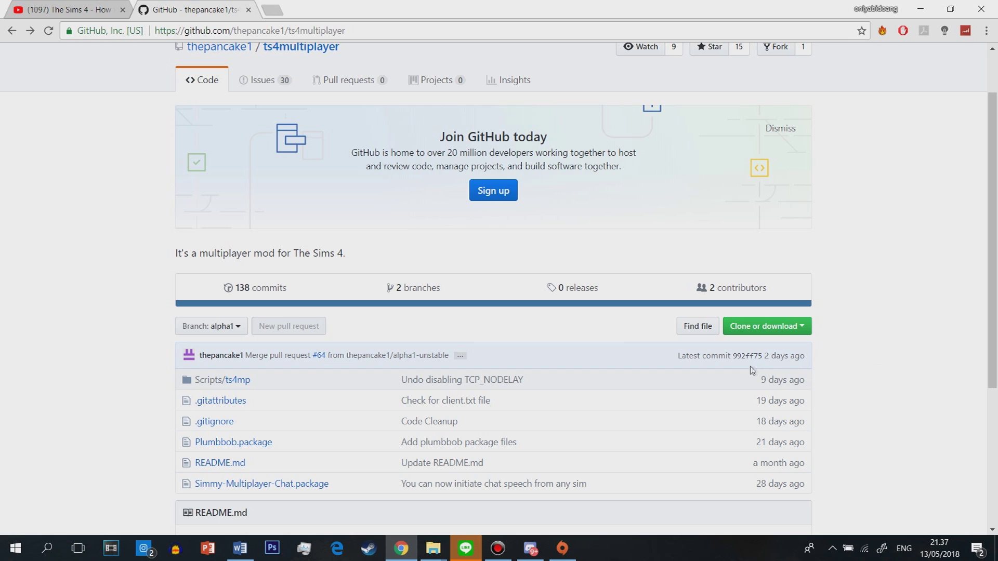
drag(805, 357, 767, 357)
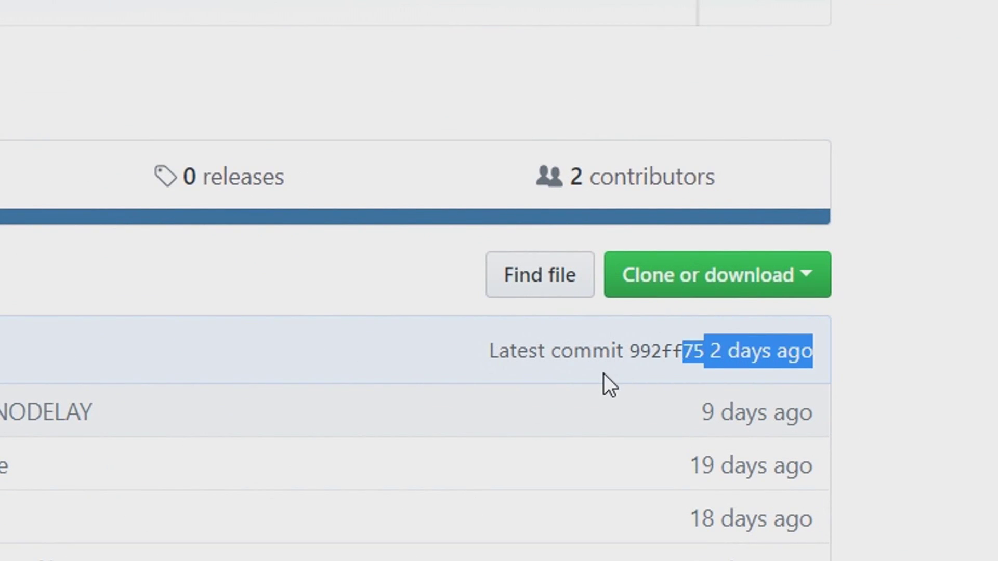
click(604, 373)
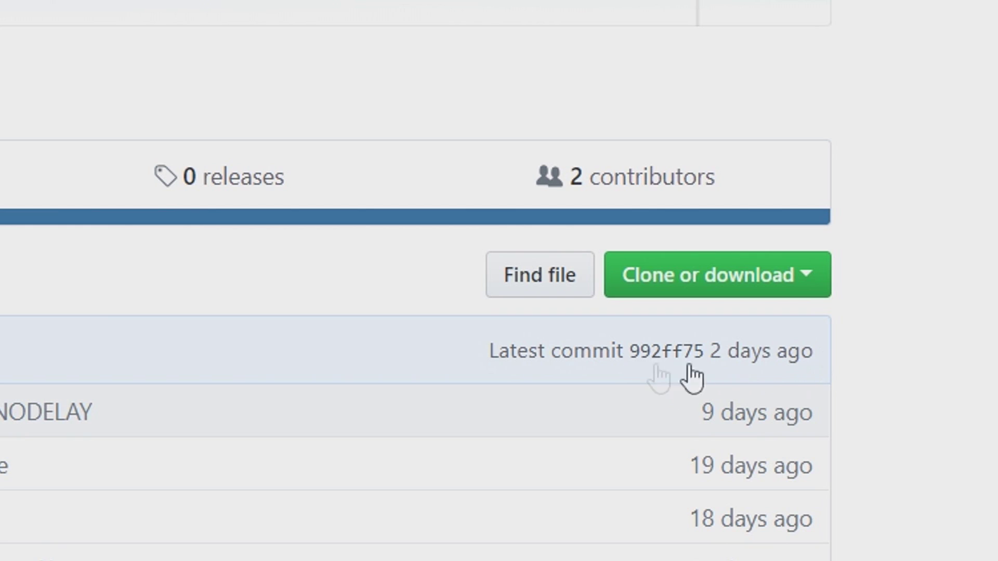
scroll(197, 474, up, 2)
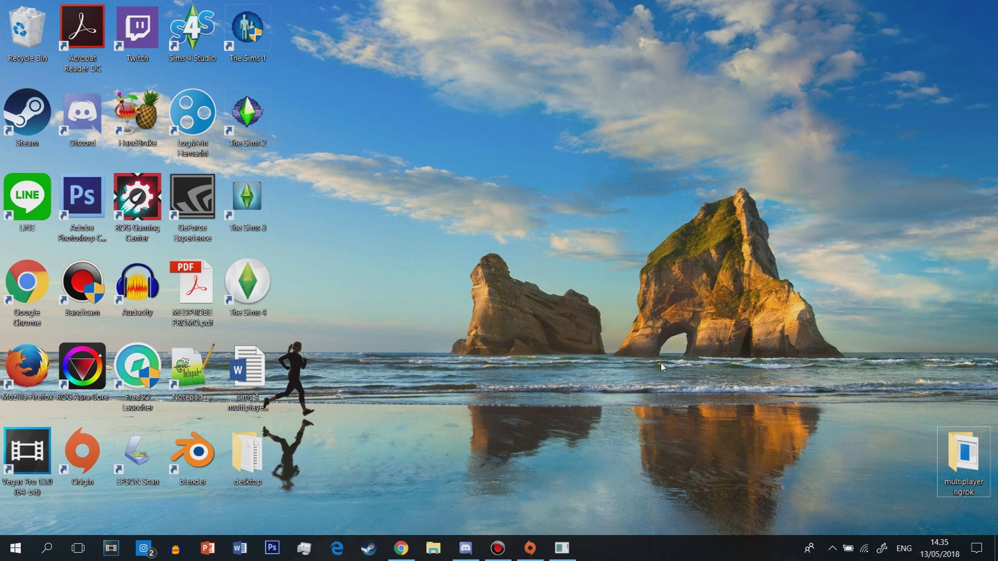
Step: In a new Chrome window, download github.com/thepancake1/ts4multiplayer via Download ZIP
right_click(401, 548)
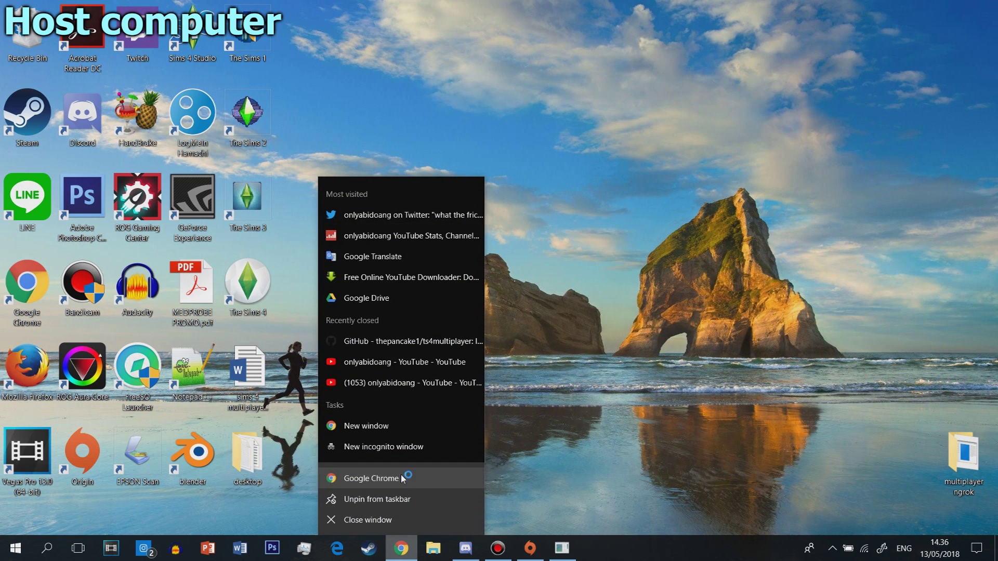
click(400, 477)
click(568, 32)
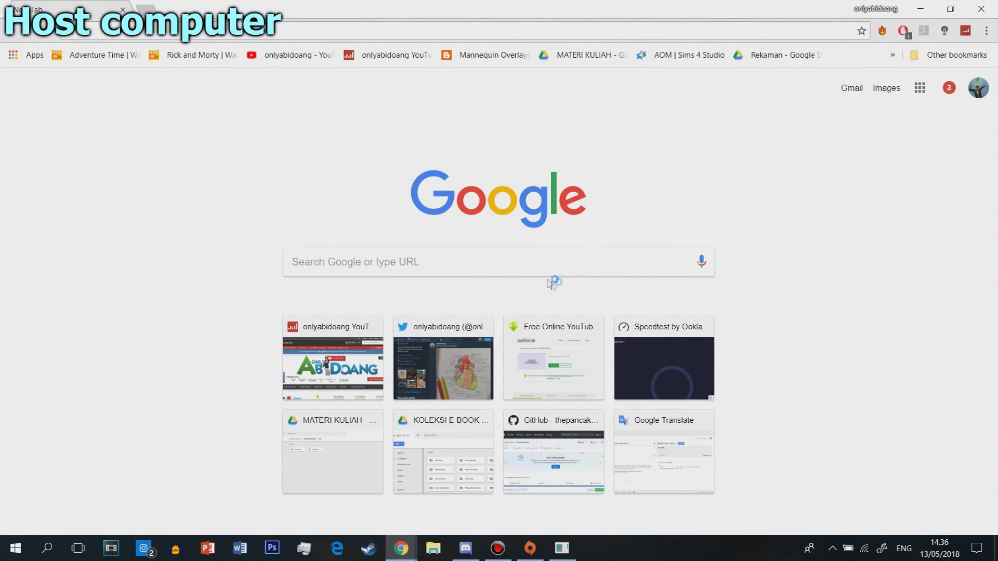
text(github)
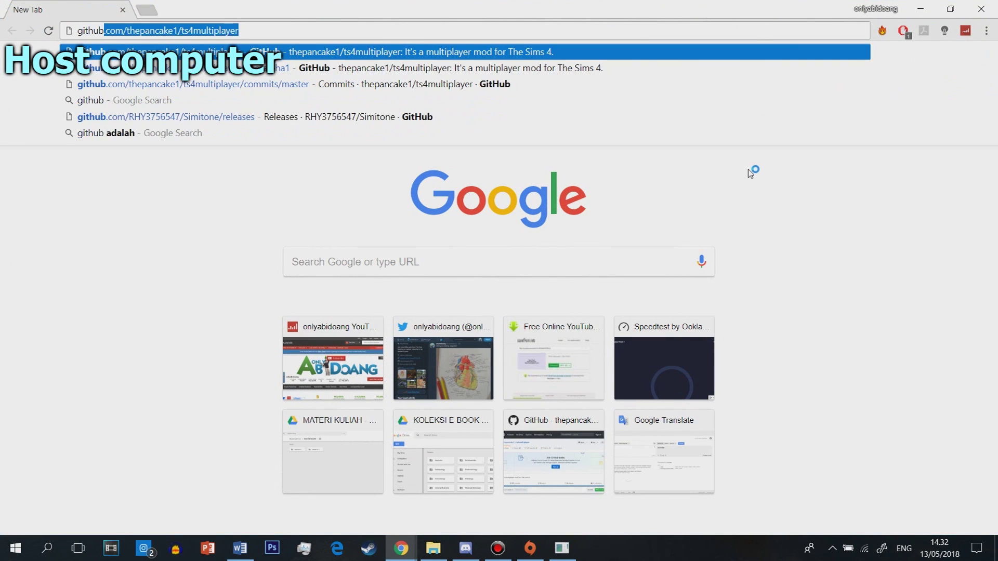
key(Return)
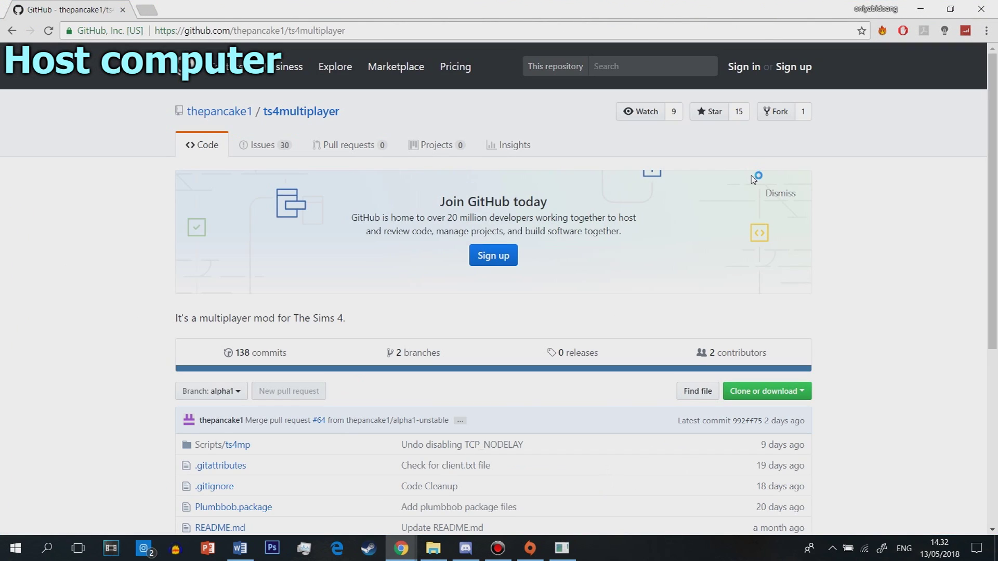
scroll(753, 183, down, 2)
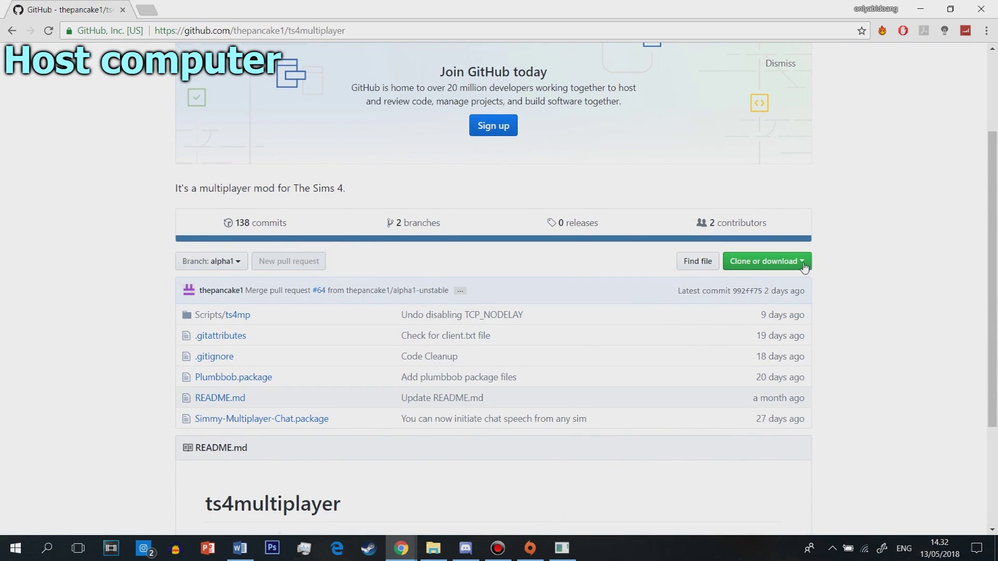
click(804, 266)
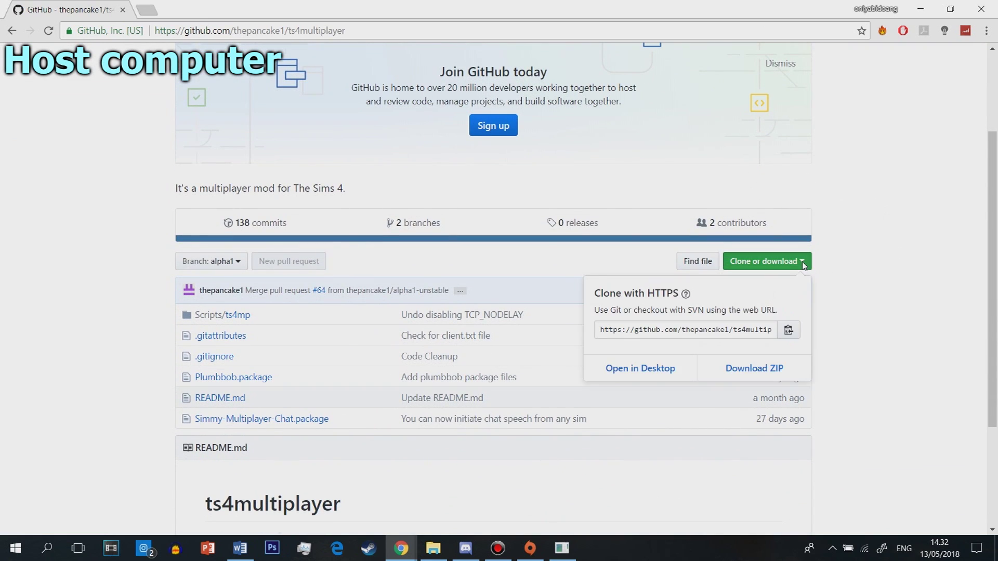
click(750, 380)
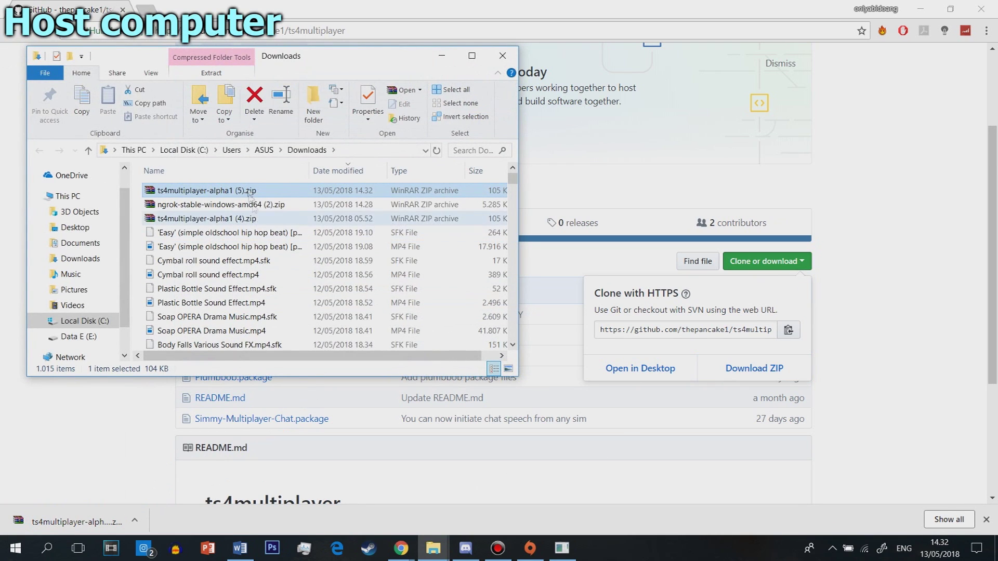
Step: Paste the downloaded ts4multiplayer zip into The Sims 4 Mods folder
right_click(263, 191)
key(Escape)
click(78, 243)
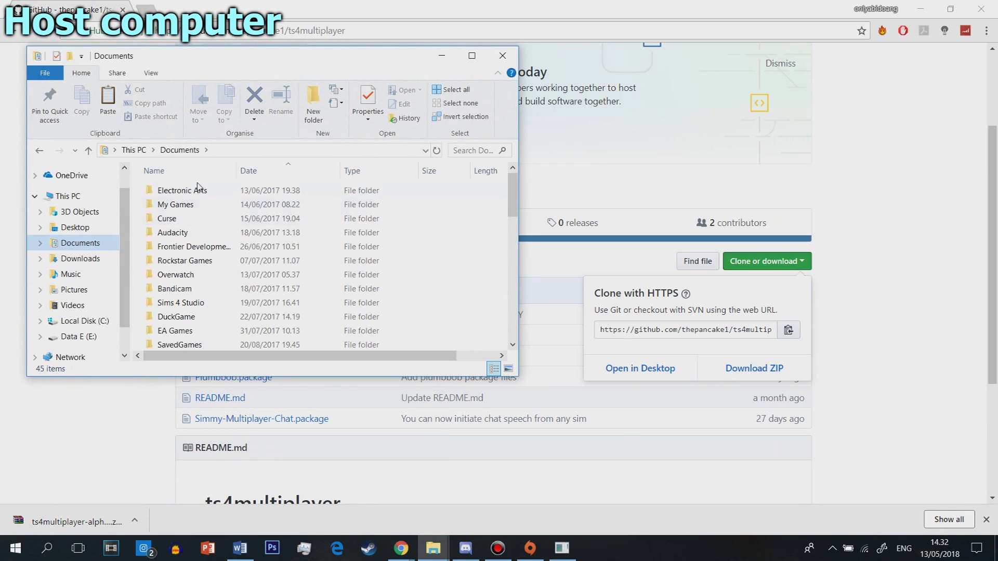
double_click(180, 190)
click(186, 206)
double_click(186, 206)
double_click(173, 234)
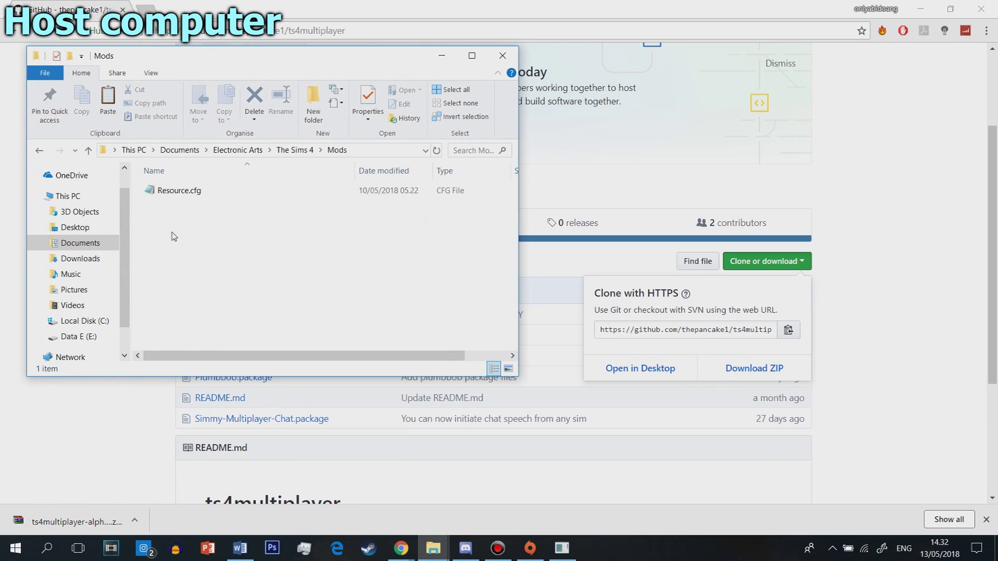
right_click(181, 237)
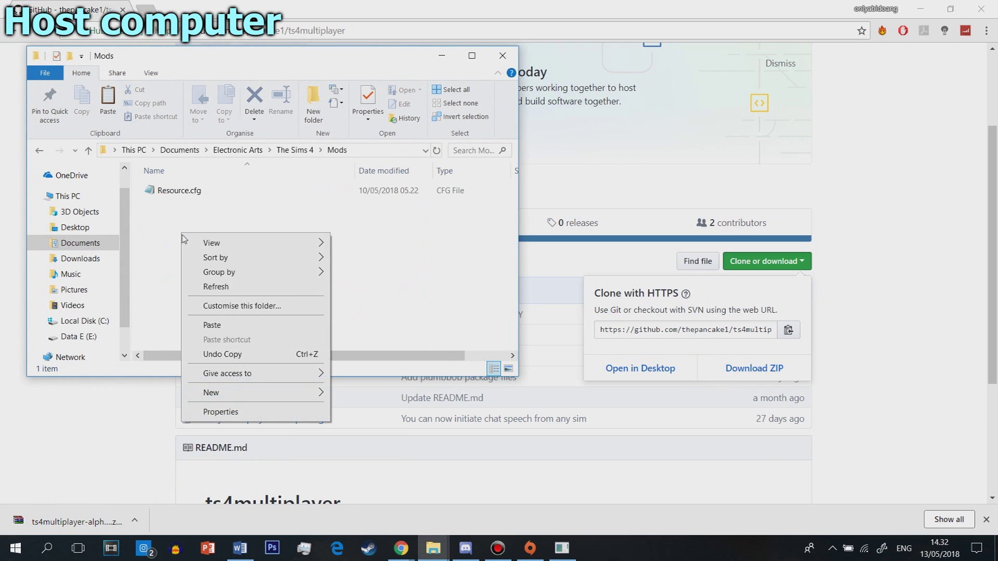
click(225, 327)
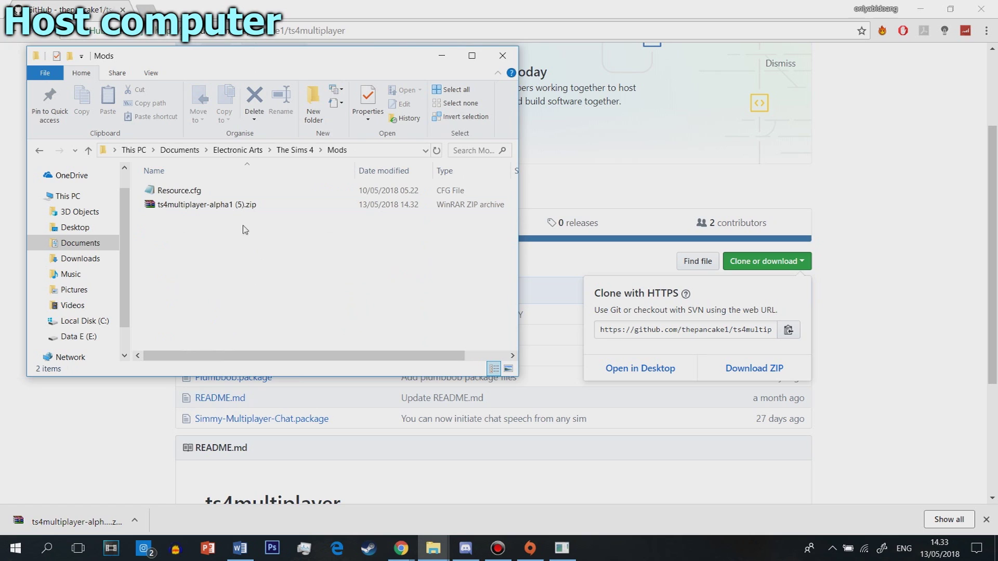
Step: Extract the zip inside Mods and delete the leftover zip file
click(237, 209)
right_click(237, 213)
click(258, 265)
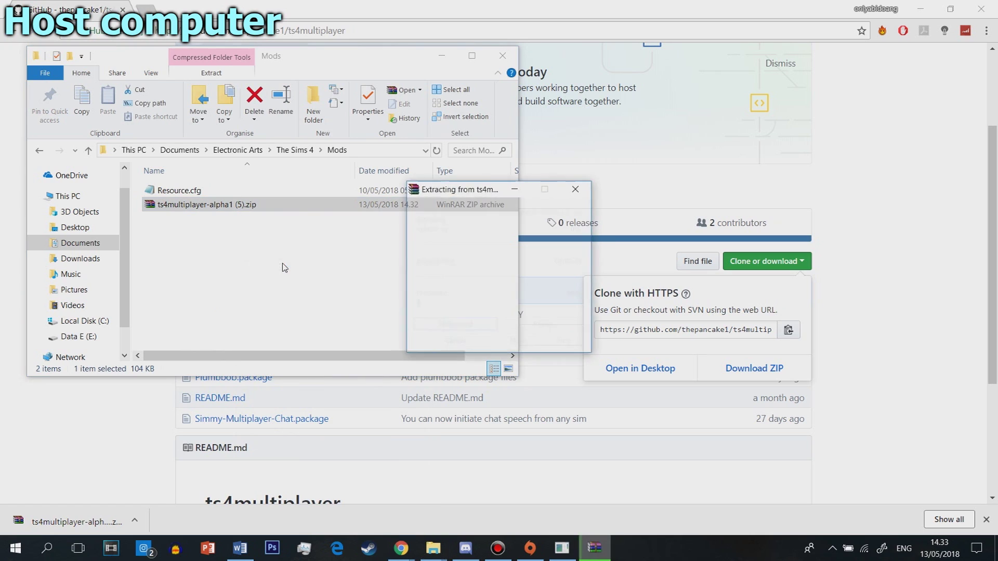
right_click(217, 232)
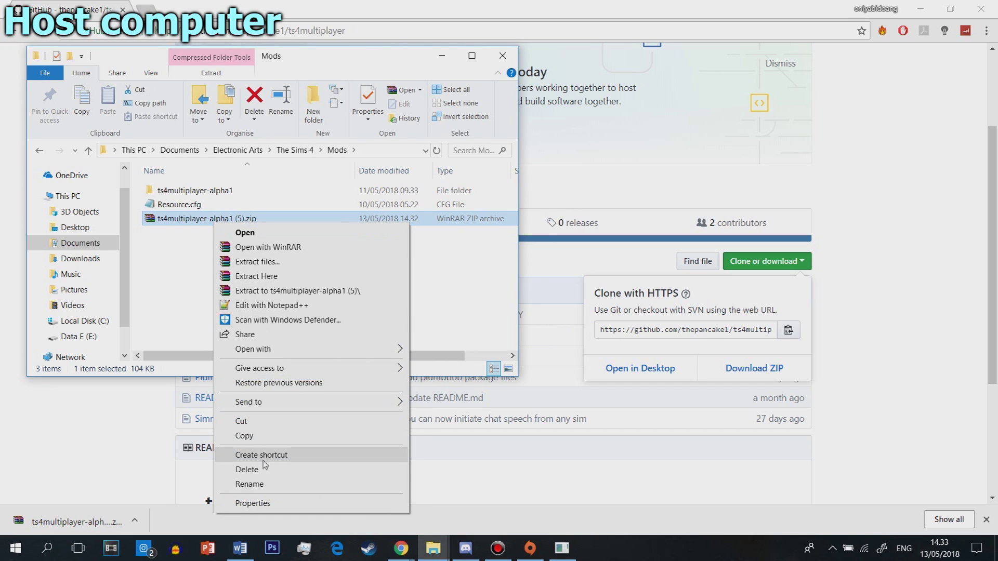
click(264, 470)
click(199, 191)
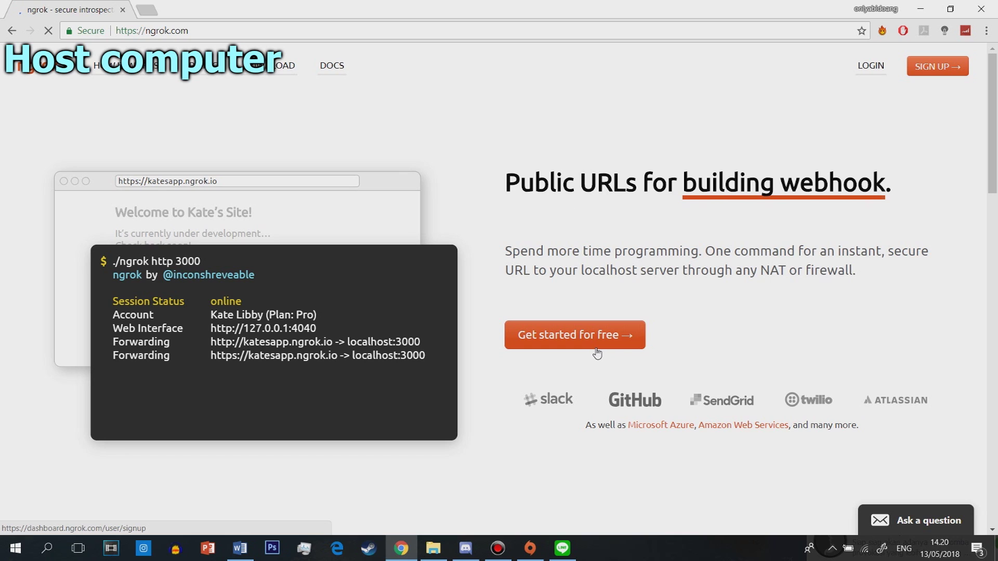
Step: Fill in the Join ngrok signup form, then choose Download for Windows
click(597, 353)
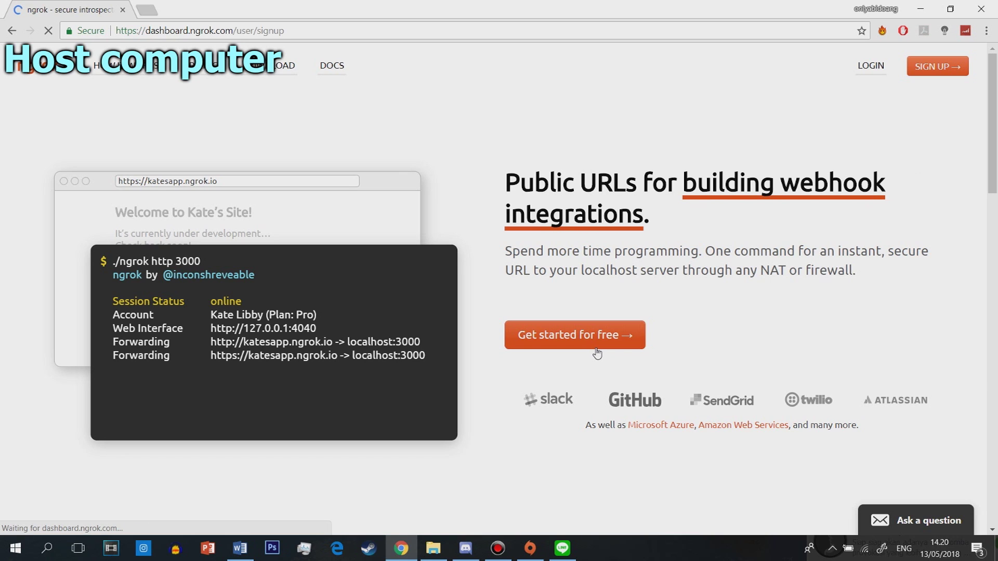
click(460, 192)
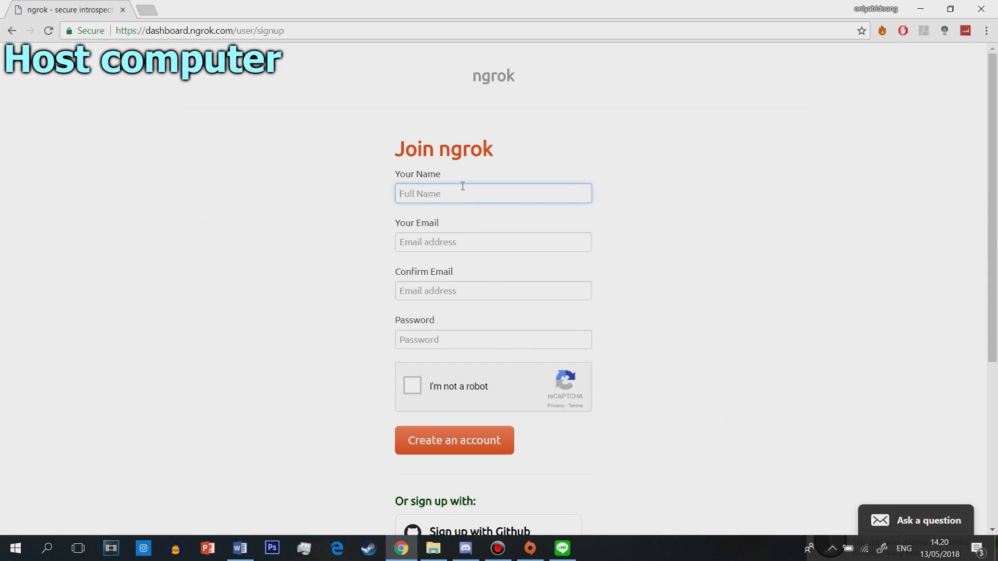
text(cool)
text(me)
key(Tab)
text(m)
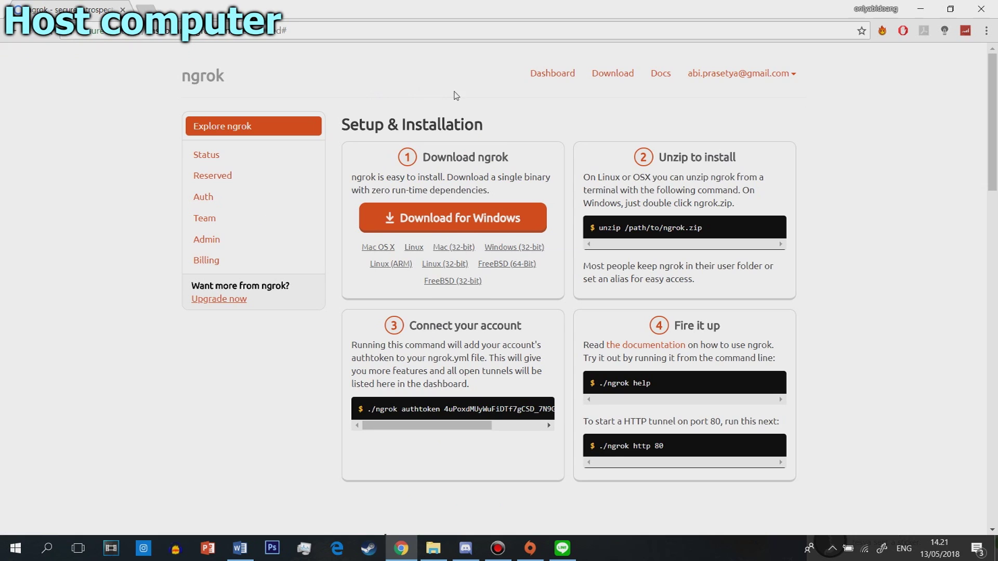
click(493, 235)
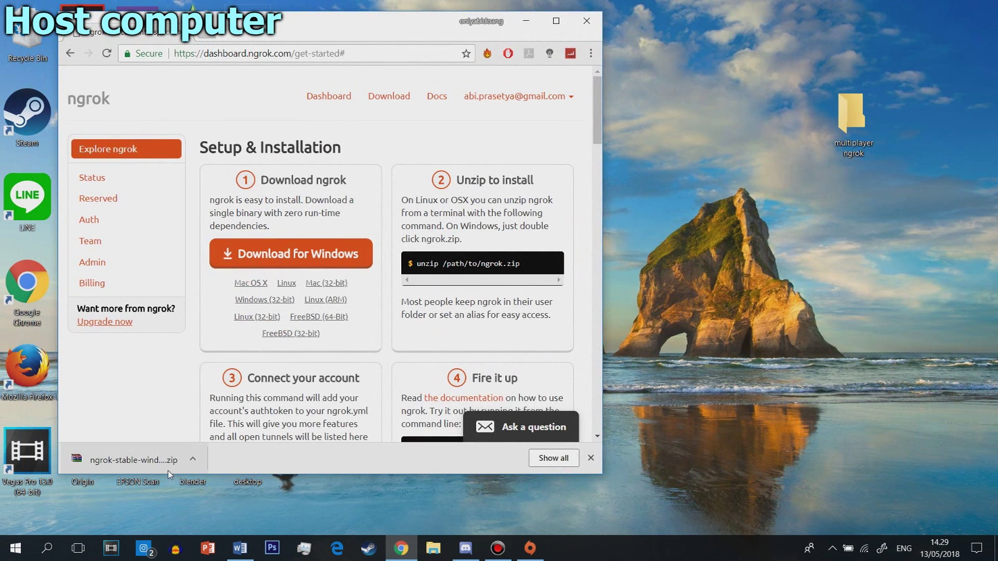
Step: Move the ngrok zip into 'multiplayer ngrok', extract it there, and run ngrok.exe
drag(169, 471, 861, 131)
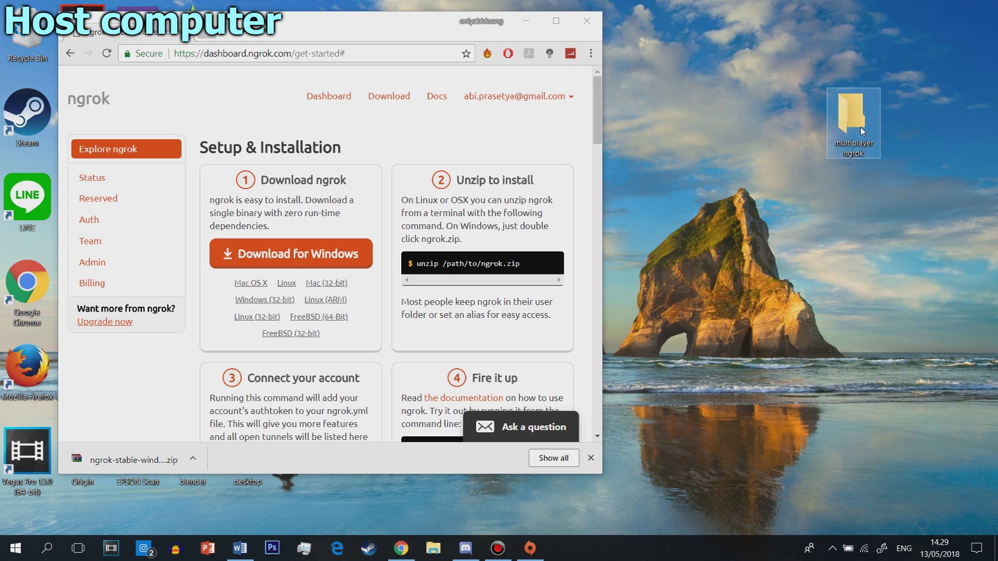
double_click(862, 131)
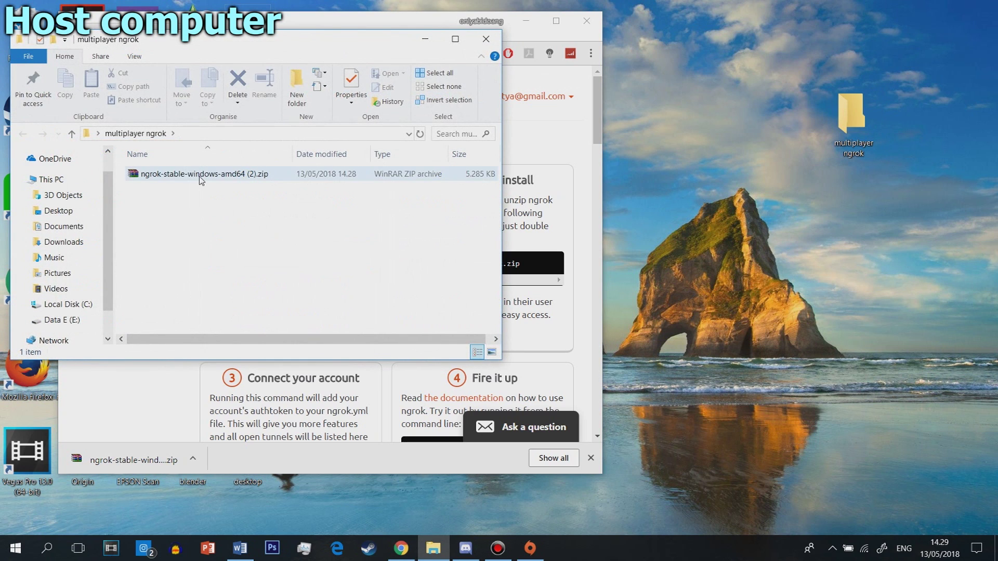
right_click(201, 179)
click(257, 230)
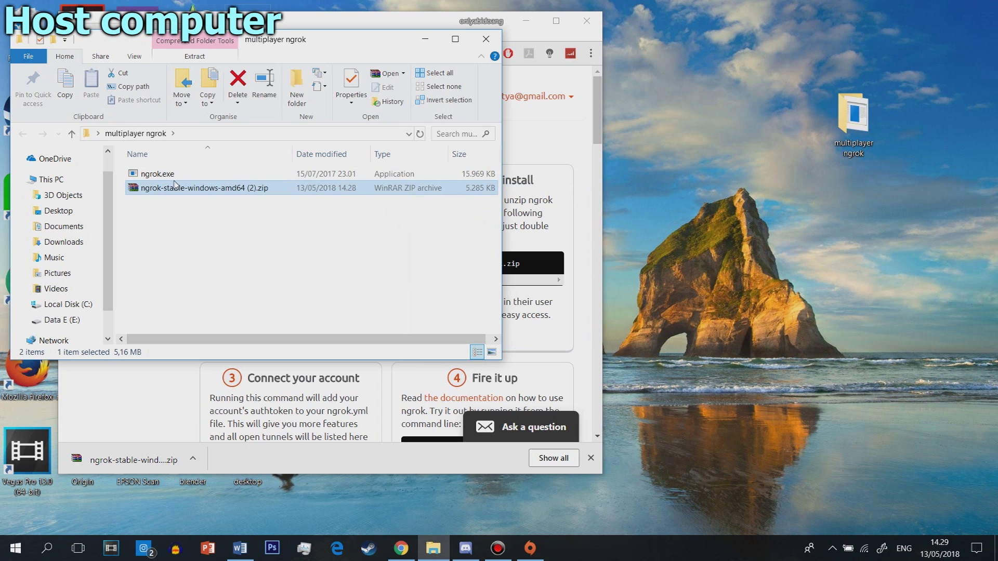
double_click(170, 174)
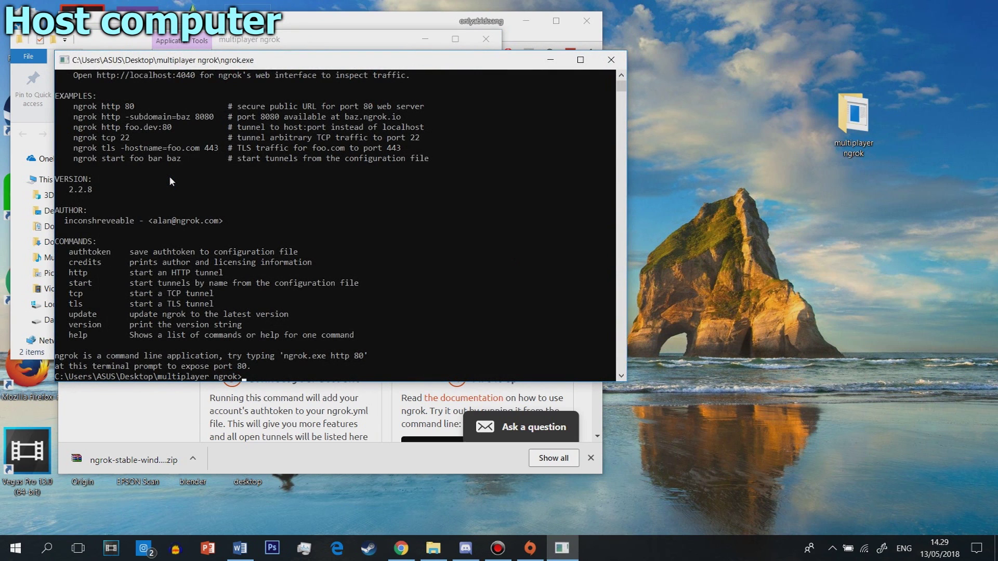
Step: Copy the ngrok authtoken command from the setup page and run it in the ngrok console
mouse_move(251, 59)
mouse_down()
mouse_move(562, 69)
mouse_move(806, 53)
mouse_up()
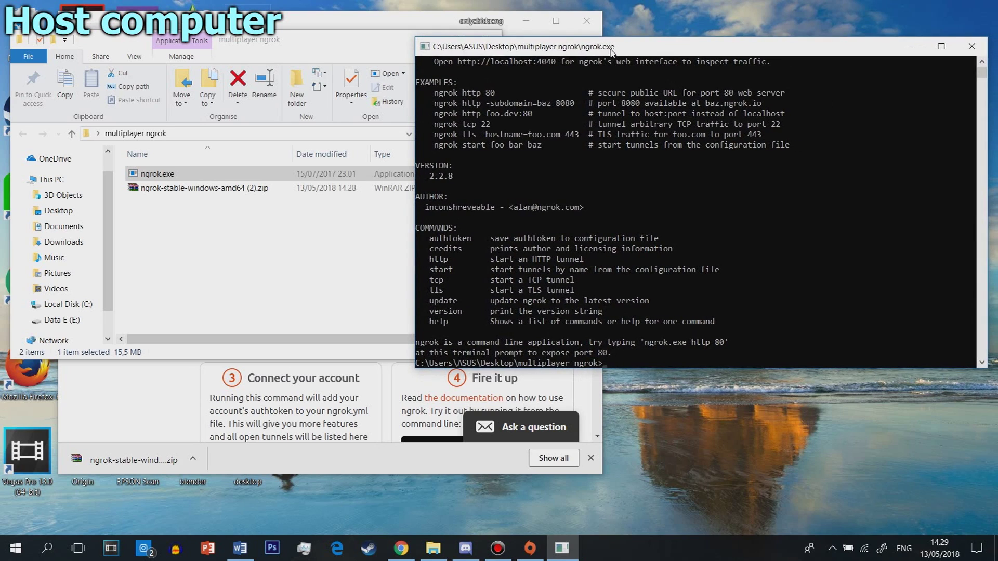
click(233, 300)
scroll(198, 391, down, 1)
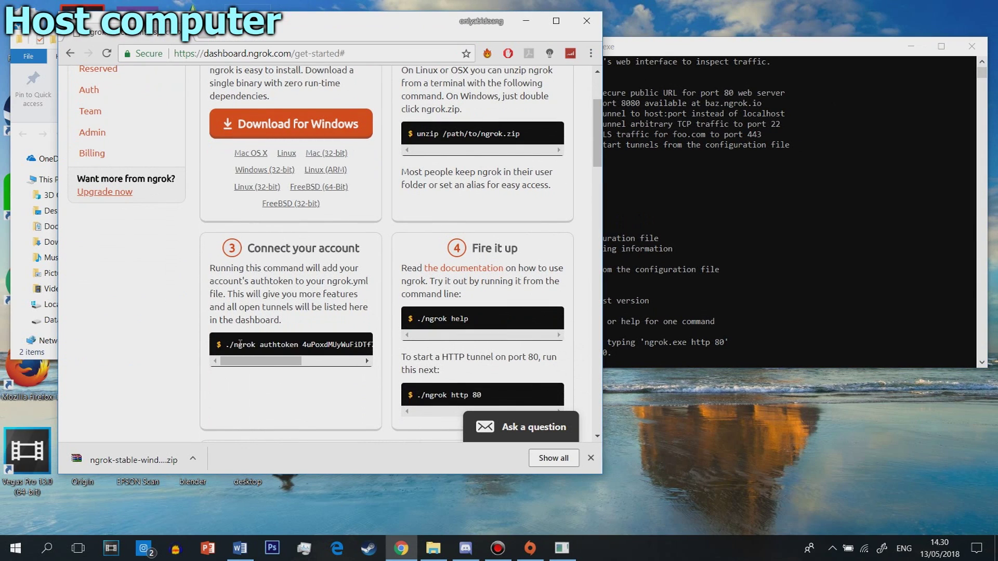
drag(236, 344, 278, 375)
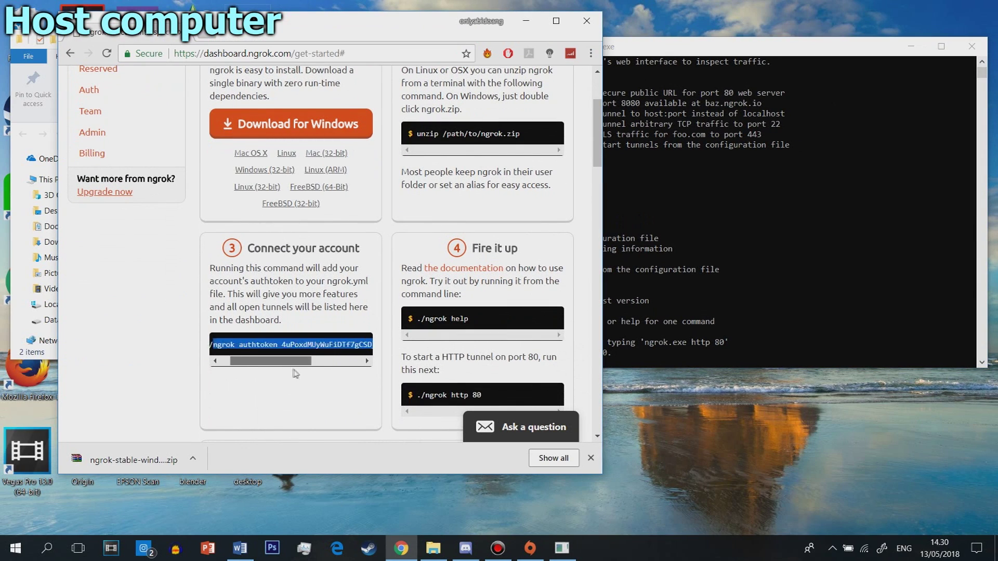
right_click(266, 345)
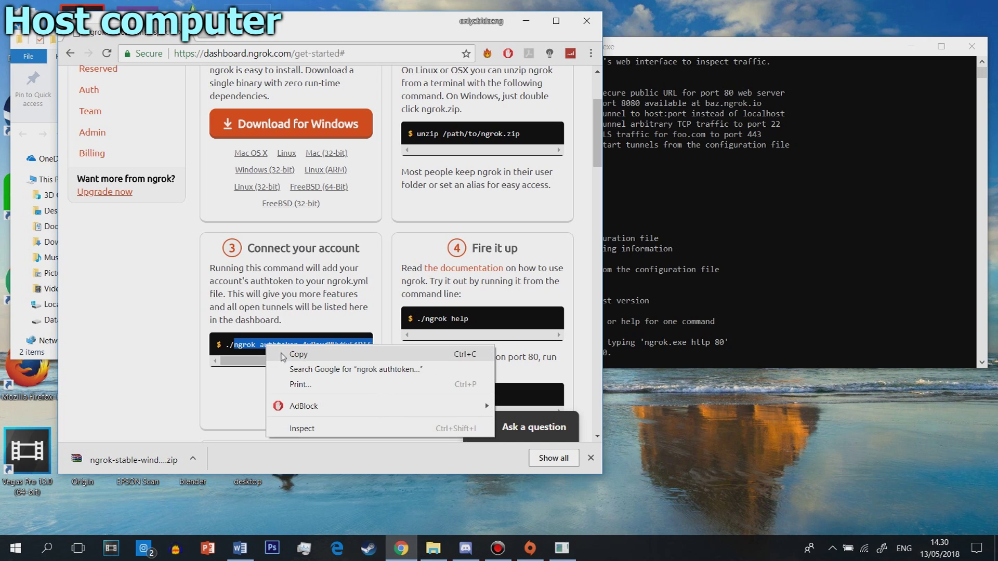
click(291, 357)
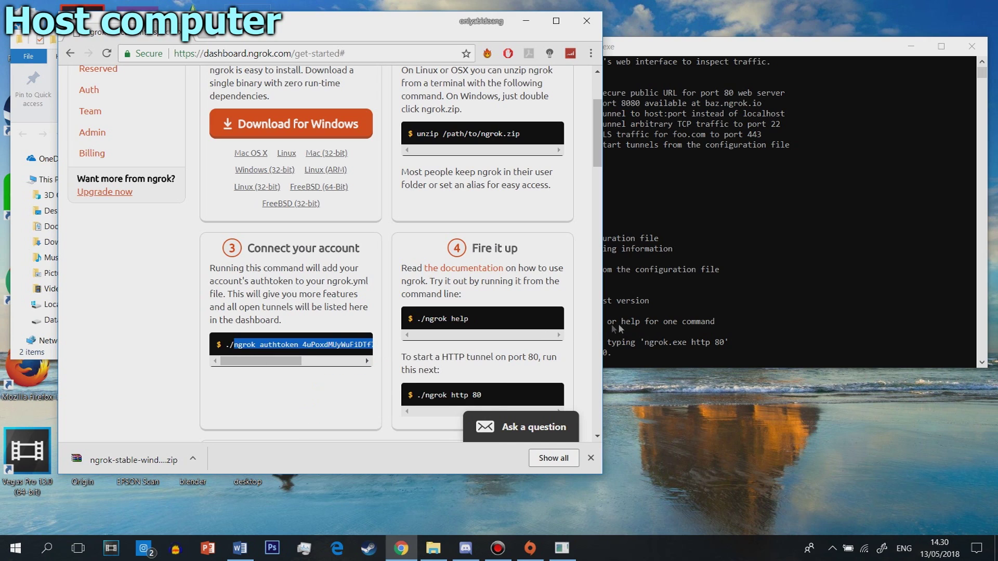
click(645, 356)
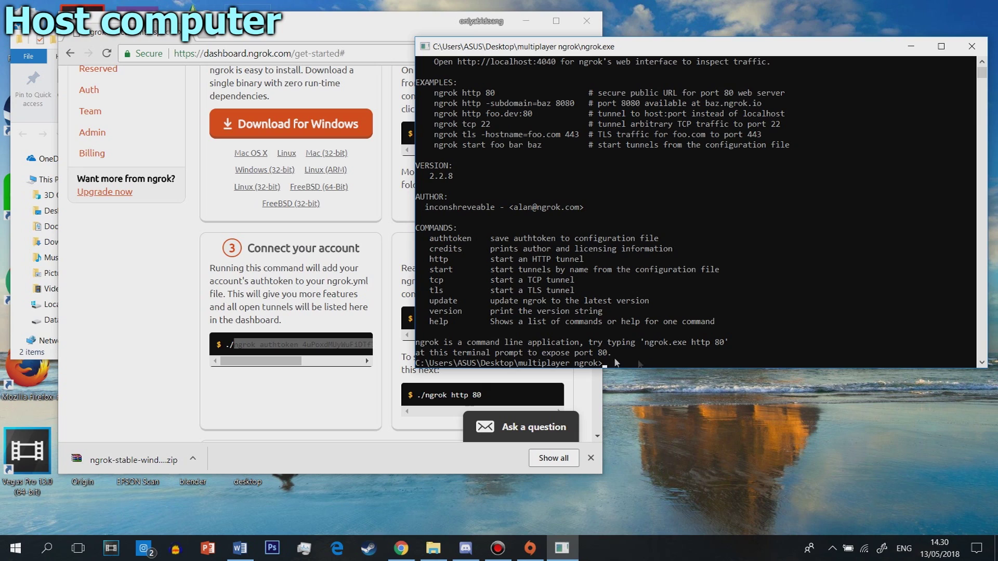
key(ctrl+v)
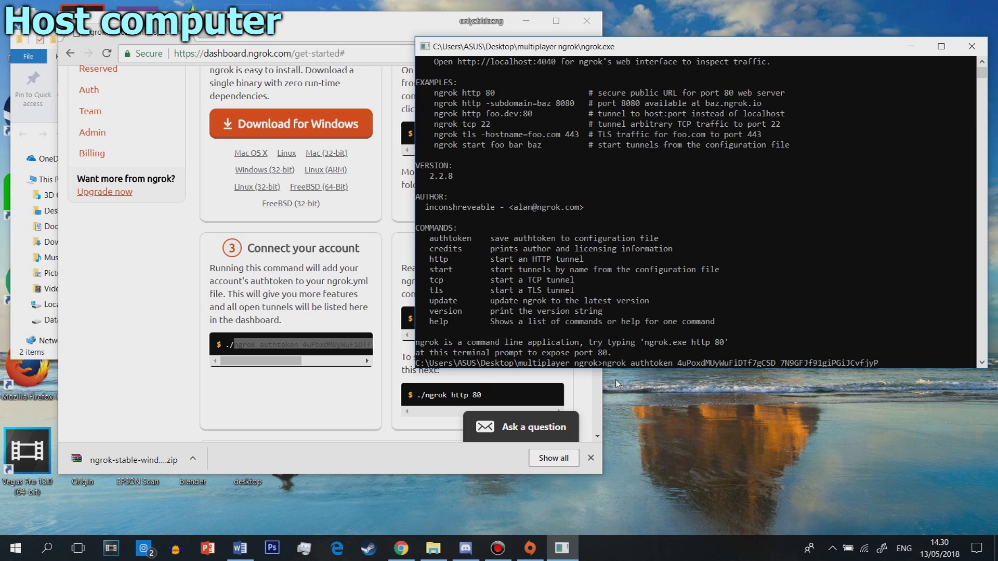
key(Return)
text(ng)
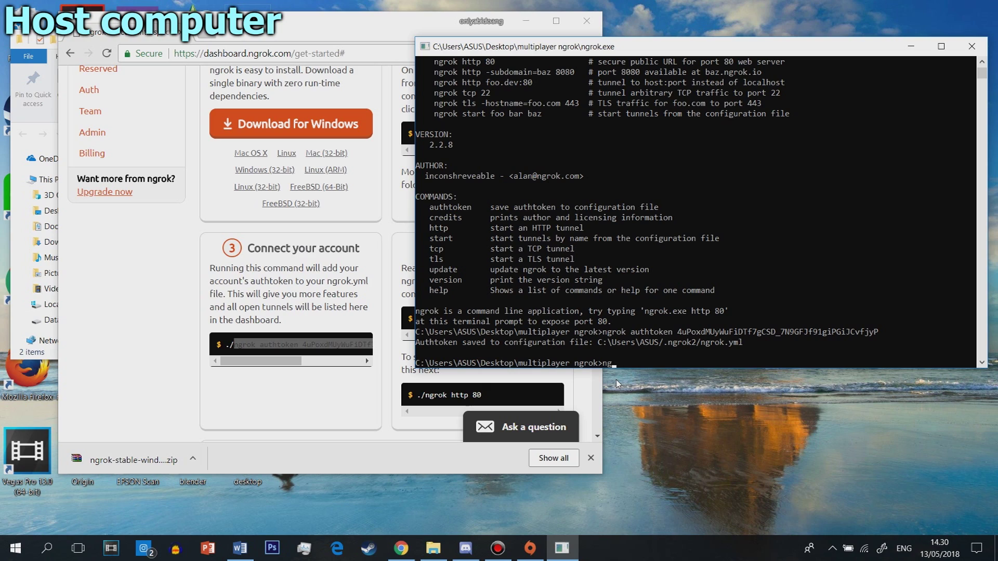
text(rok)
text( tcp 999)
text(9)
Step: Start the ngrok TCP tunnel on port 9999 and copy its forwarding port 11269
key(Return)
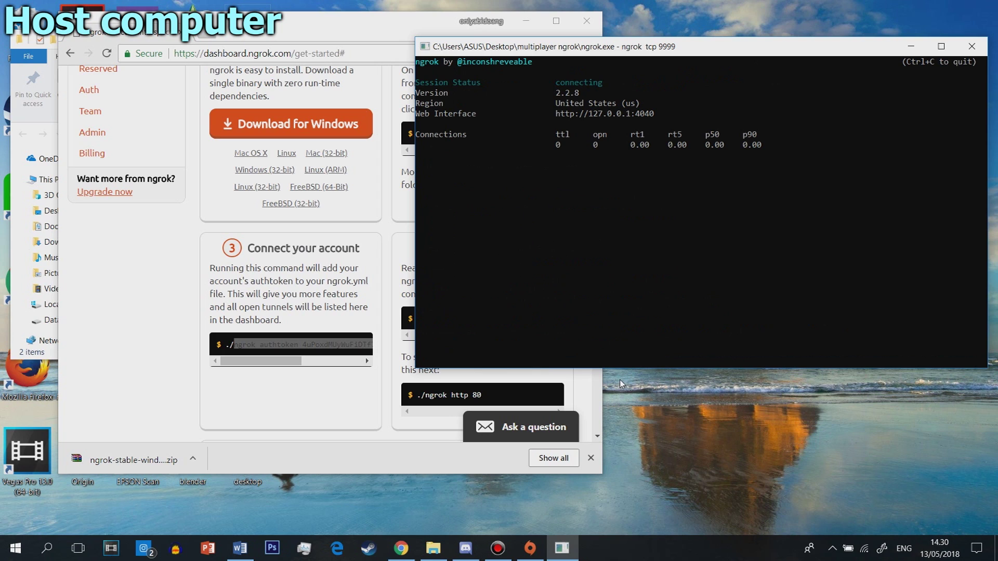
drag(729, 50, 553, 75)
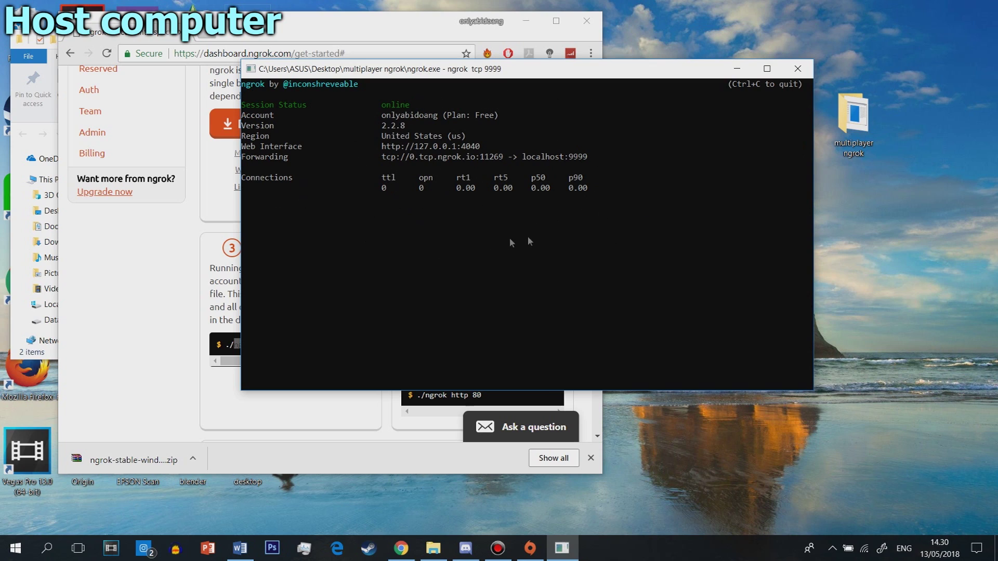
drag(479, 157, 502, 159)
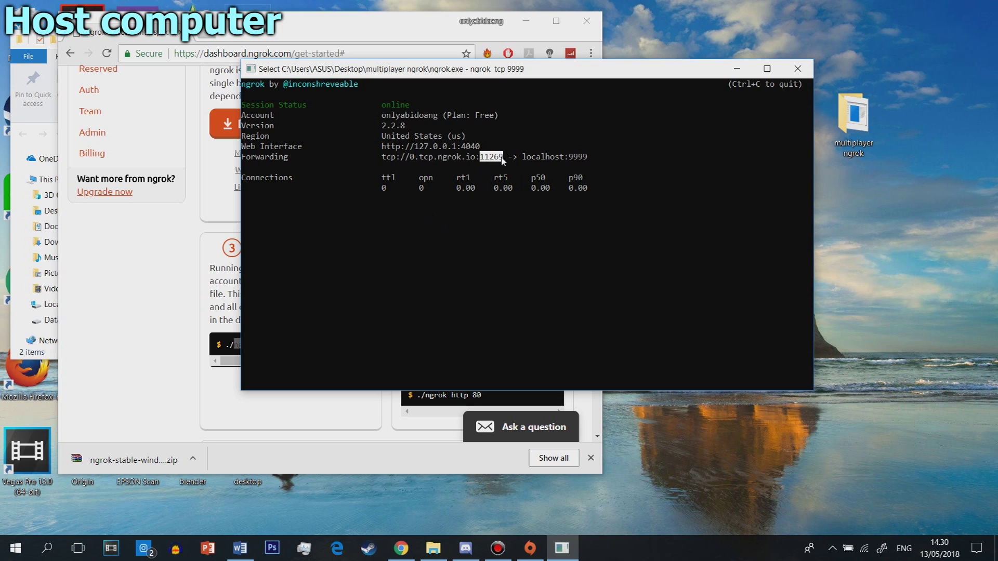
key(ctrl+c)
drag(481, 157, 502, 161)
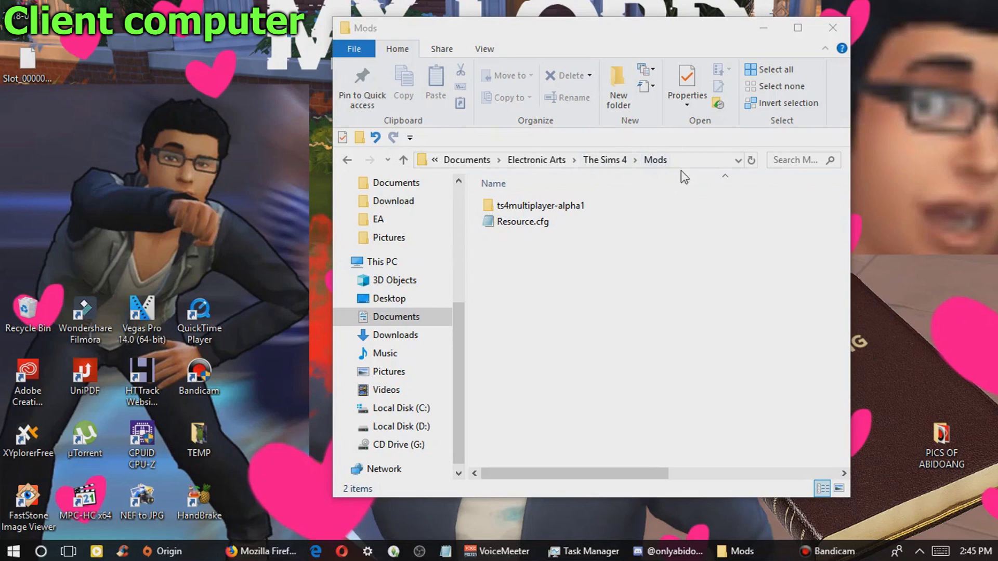
Step: Open the ts4multiplayer-alpha1 mod's Scripts > ts4mp > core folder
double_click(555, 207)
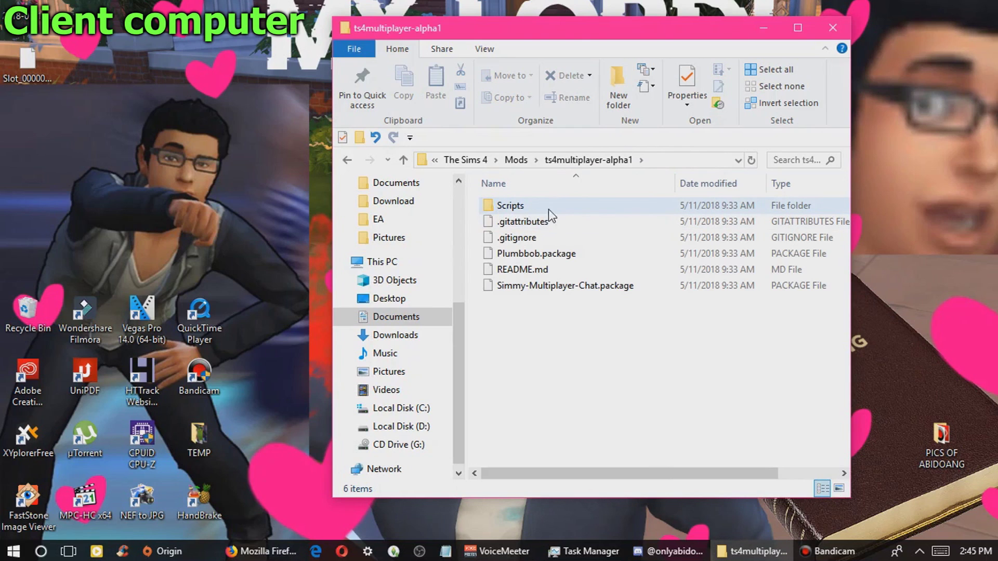
click(511, 207)
double_click(511, 207)
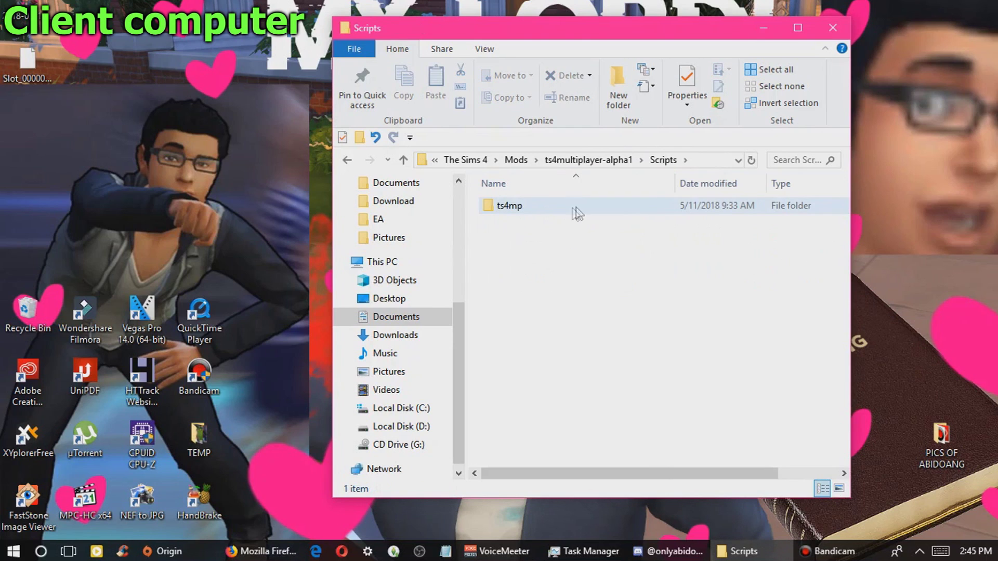
double_click(502, 206)
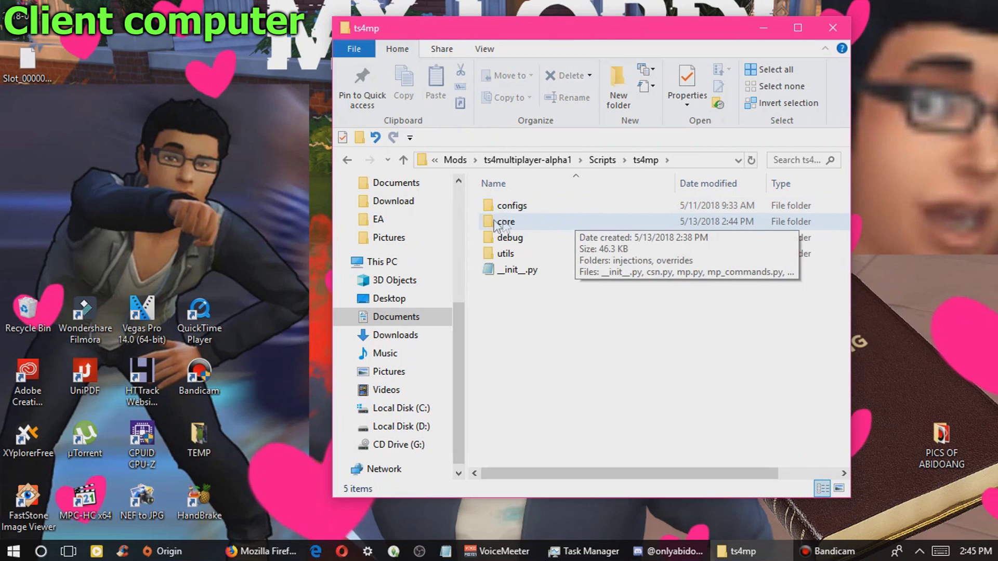
double_click(507, 223)
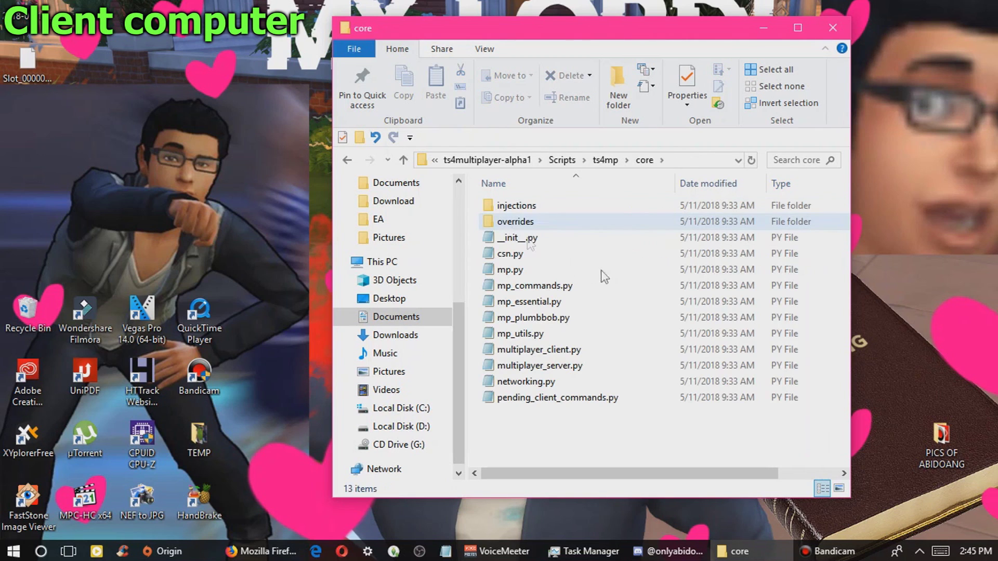
Step: Create an empty text document there named client.txt
right_click(565, 442)
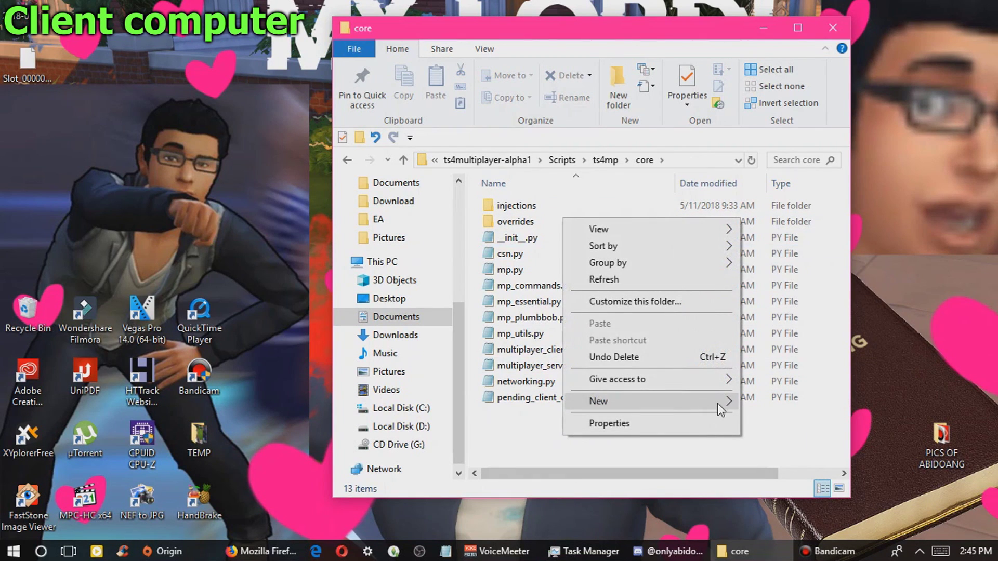
mouse_move(599, 401)
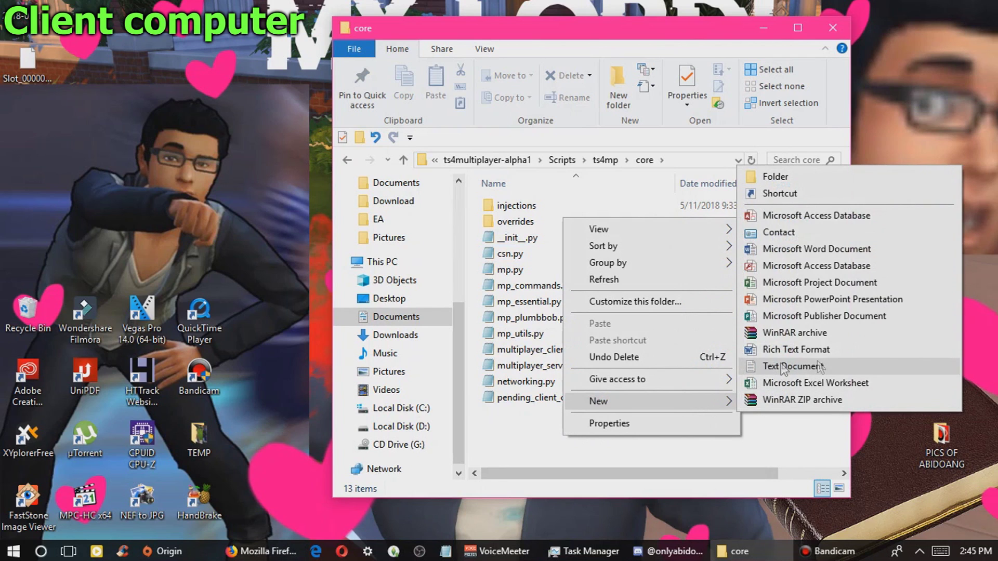
click(784, 367)
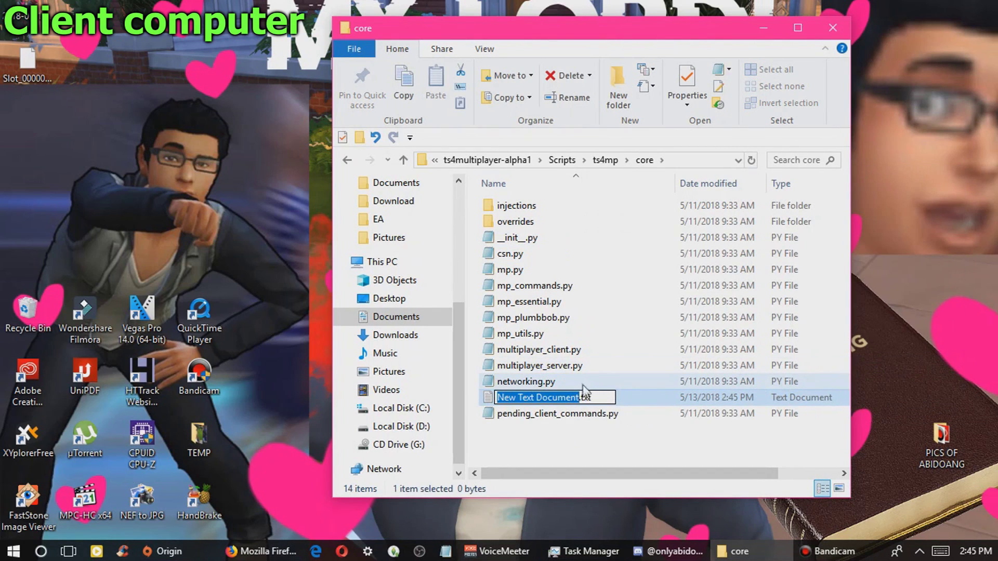
text(client)
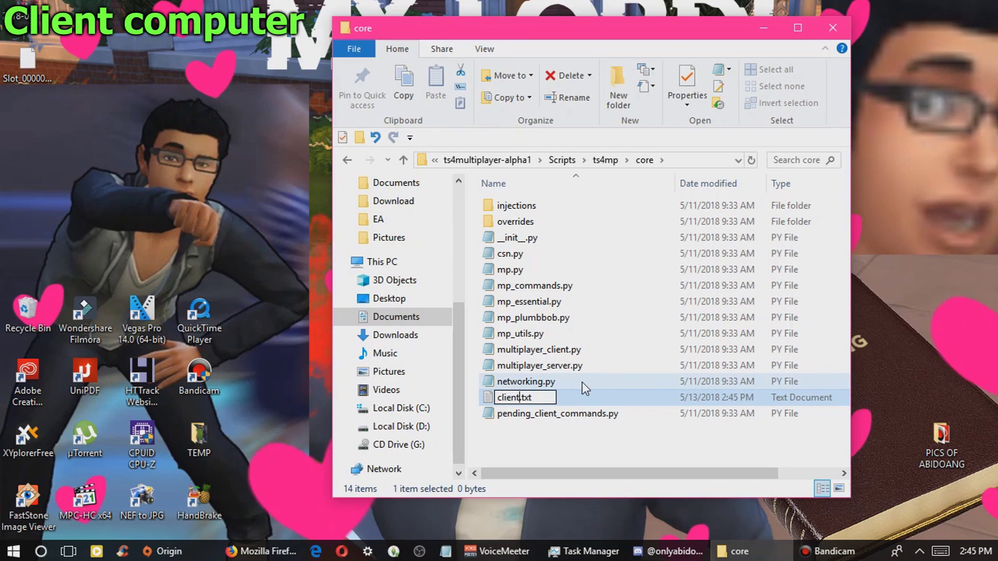
key(Return)
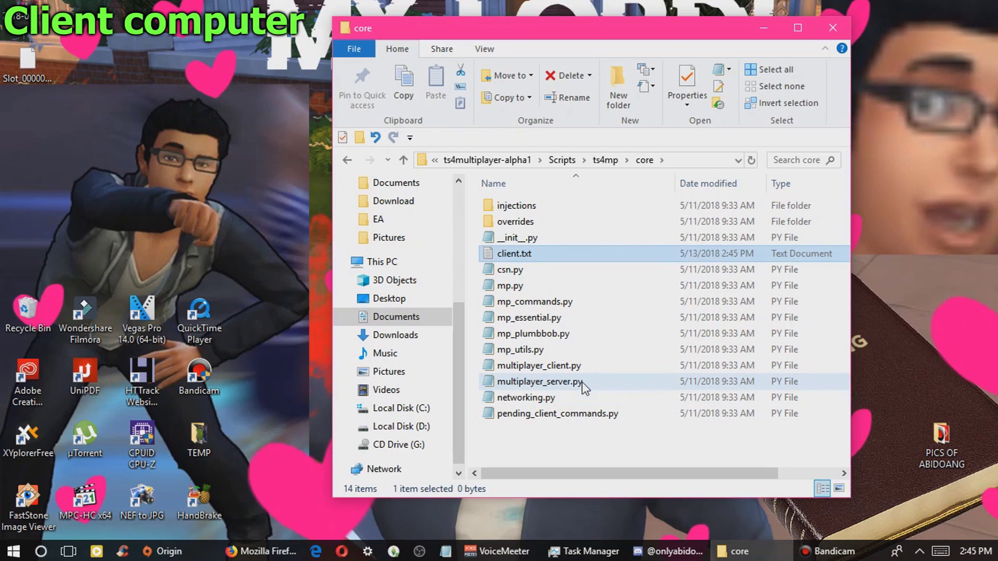
Step: Go back up to ts4mp and open the configs folder
click(606, 161)
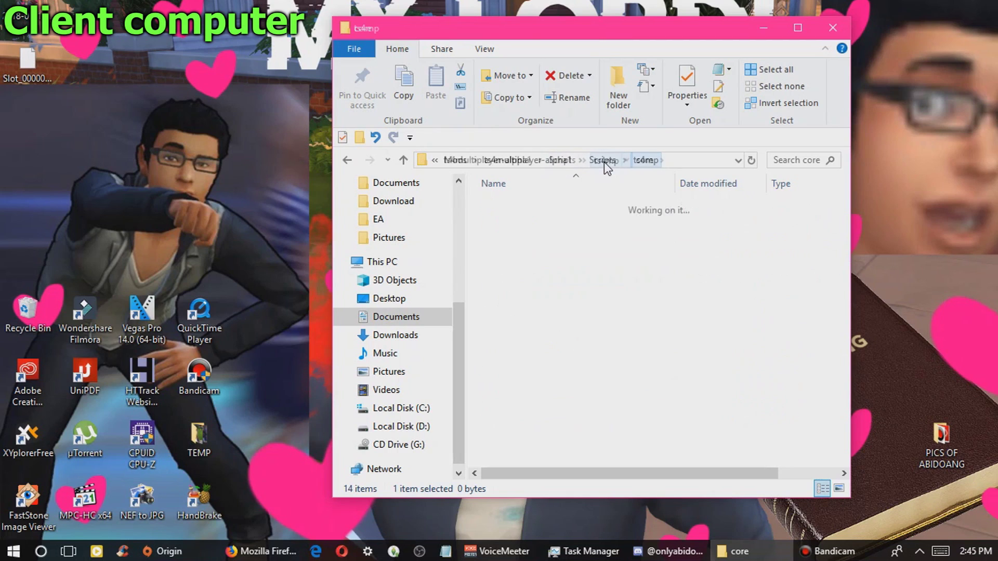
click(517, 205)
double_click(518, 206)
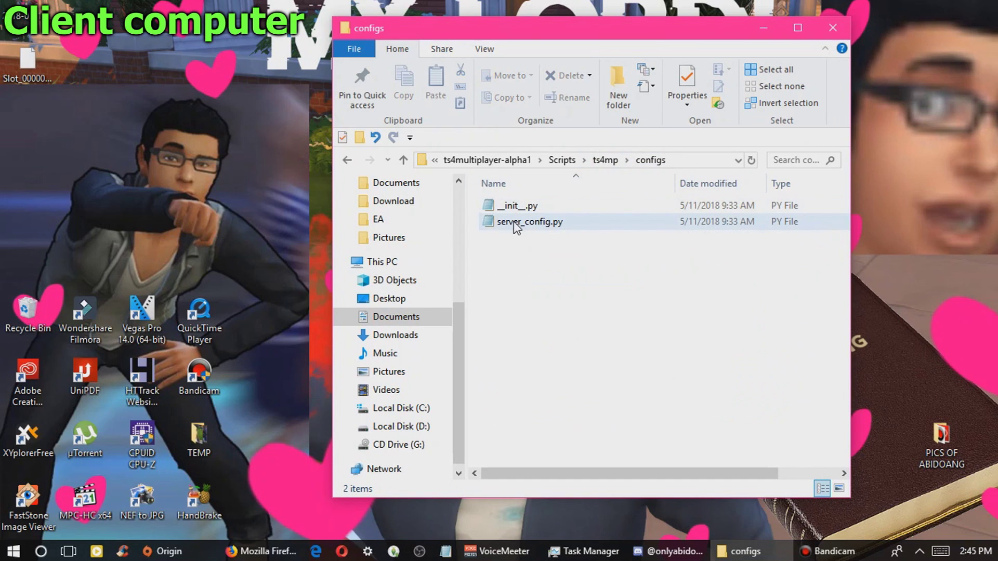
Step: Open server_config.py with Notepad through Open with > Choose another app
click(522, 225)
right_click(486, 224)
mouse_move(531, 240)
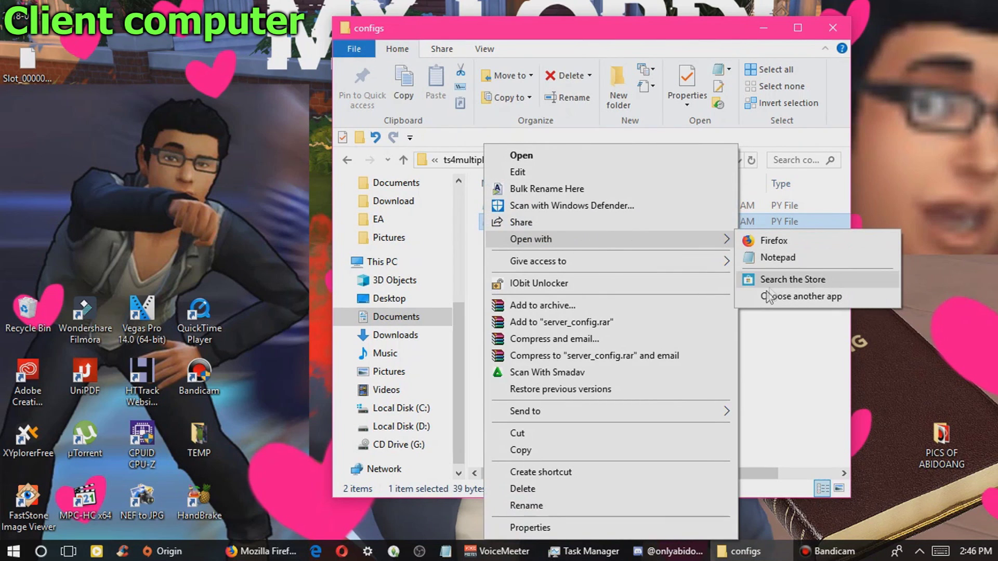
click(756, 298)
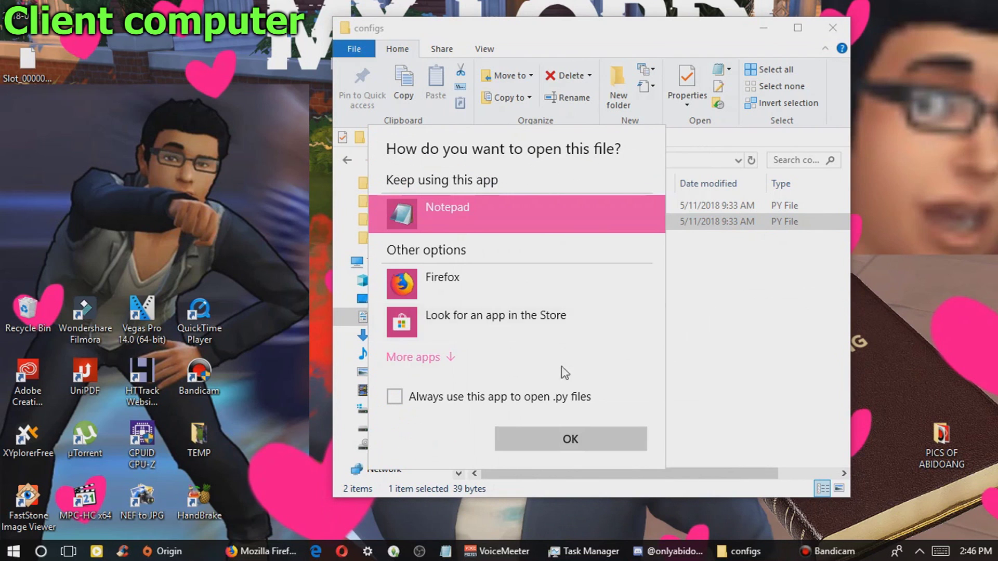
click(429, 359)
scroll(539, 283, down, 2)
scroll(540, 292, down, 5)
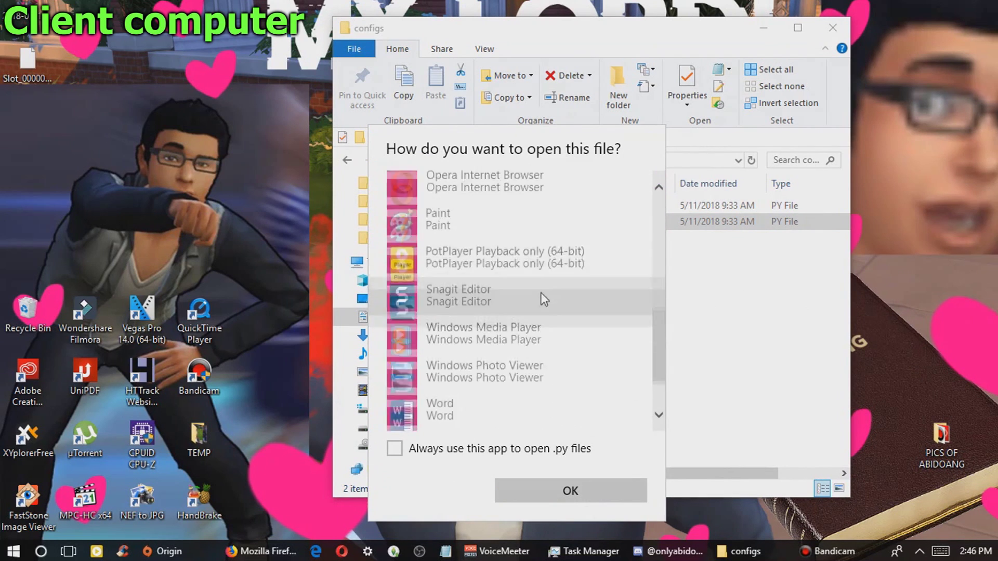
scroll(657, 331, up, 3)
scroll(658, 332, up, 4)
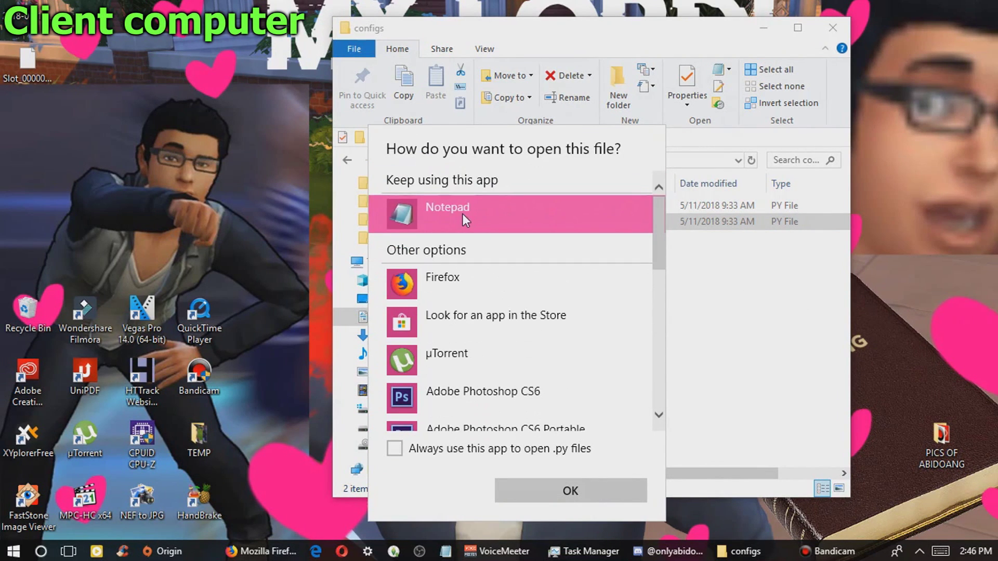
click(577, 492)
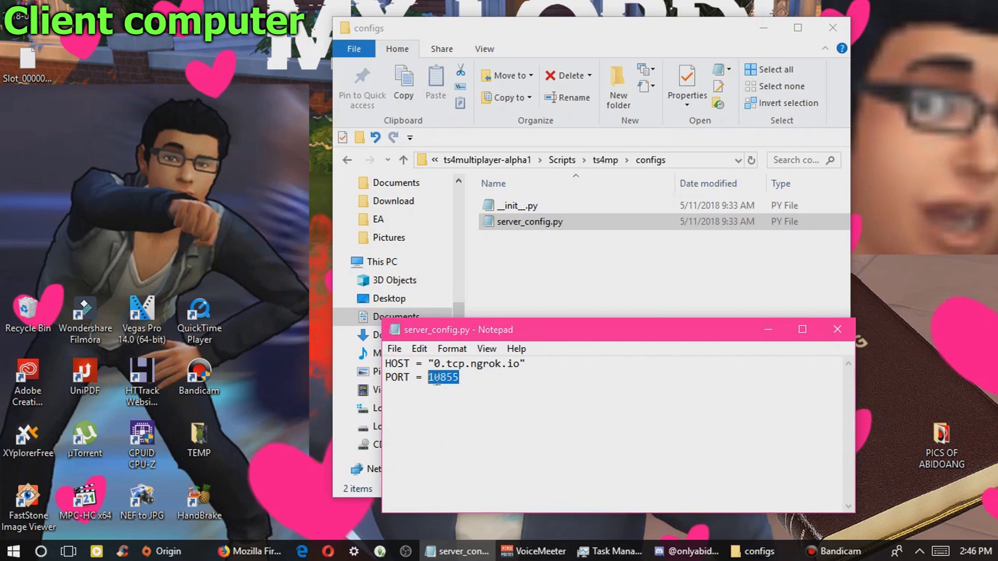
Step: Paste 11269 over port 10855 in server_config.py, save, and close Notepad
right_click(457, 378)
click(529, 232)
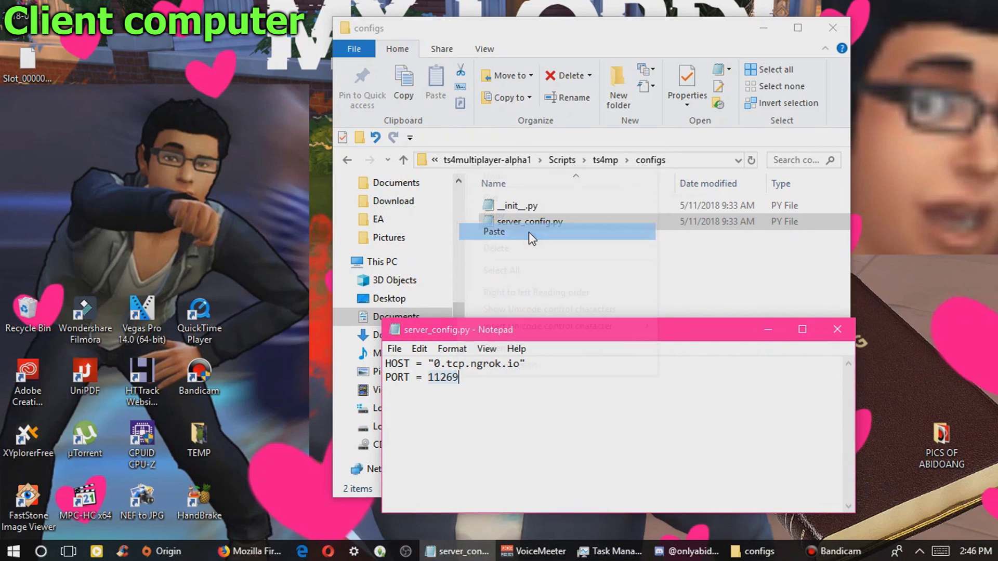
click(395, 349)
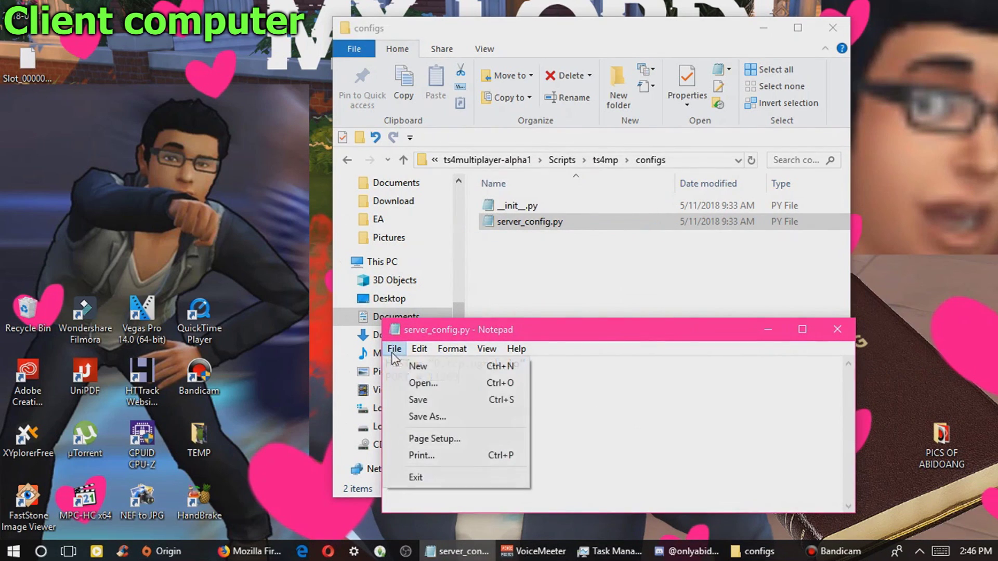
click(419, 401)
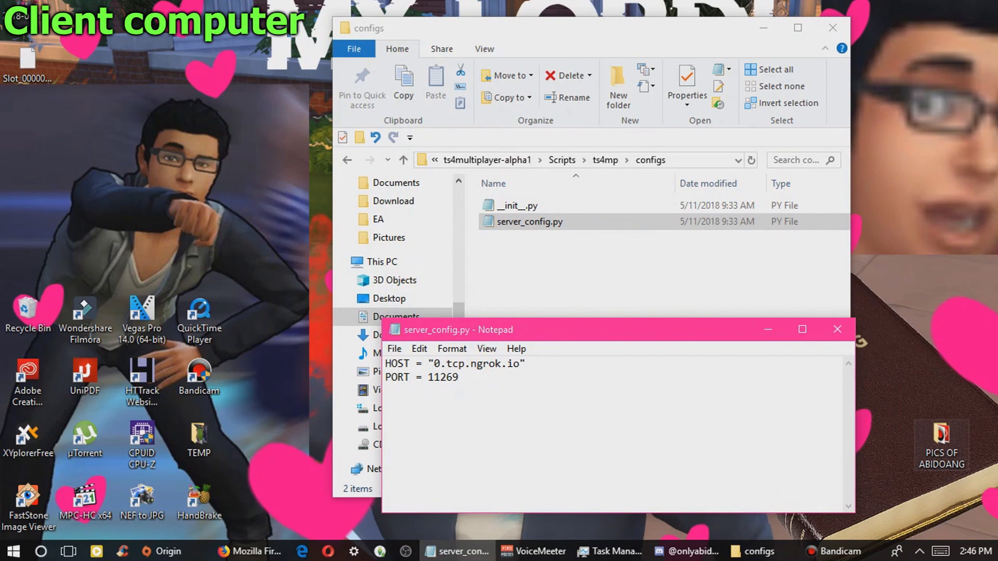
click(837, 331)
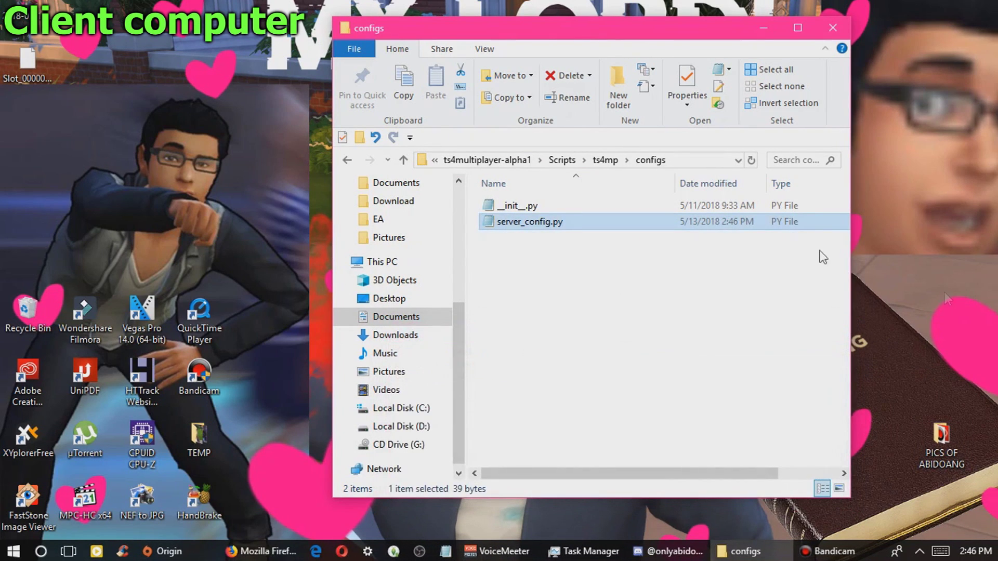
click(665, 297)
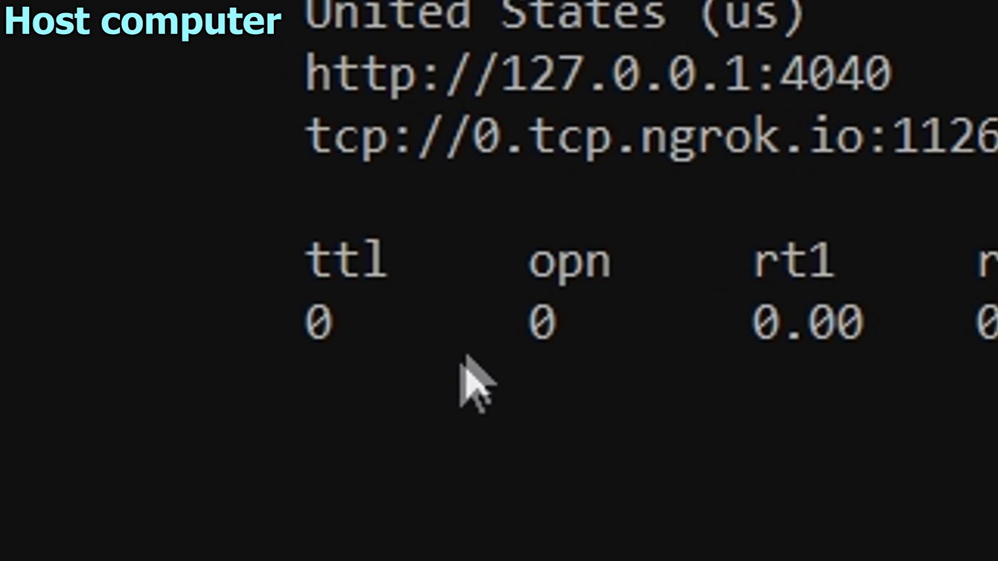
drag(530, 261, 616, 268)
click(530, 349)
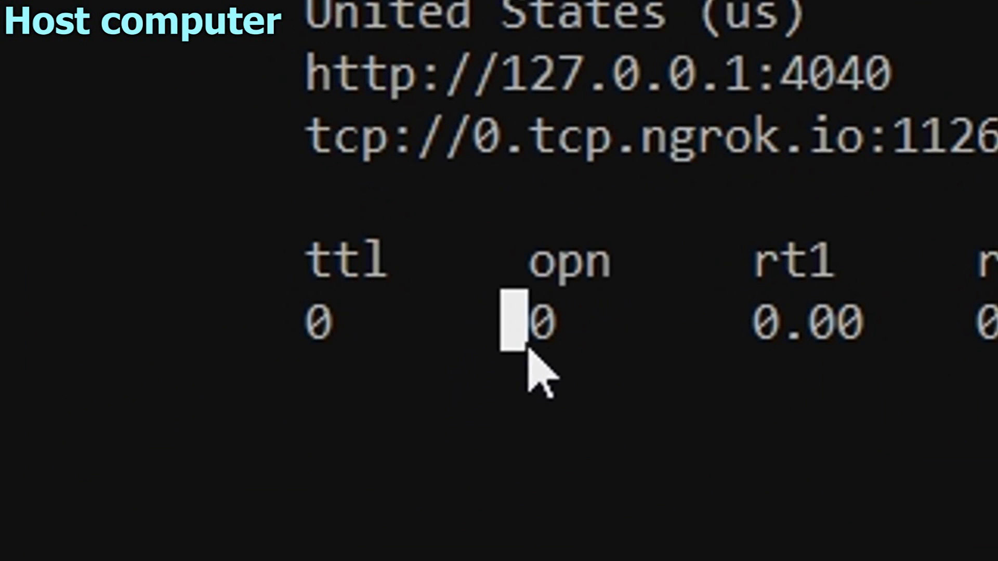
drag(529, 351, 579, 413)
click(593, 437)
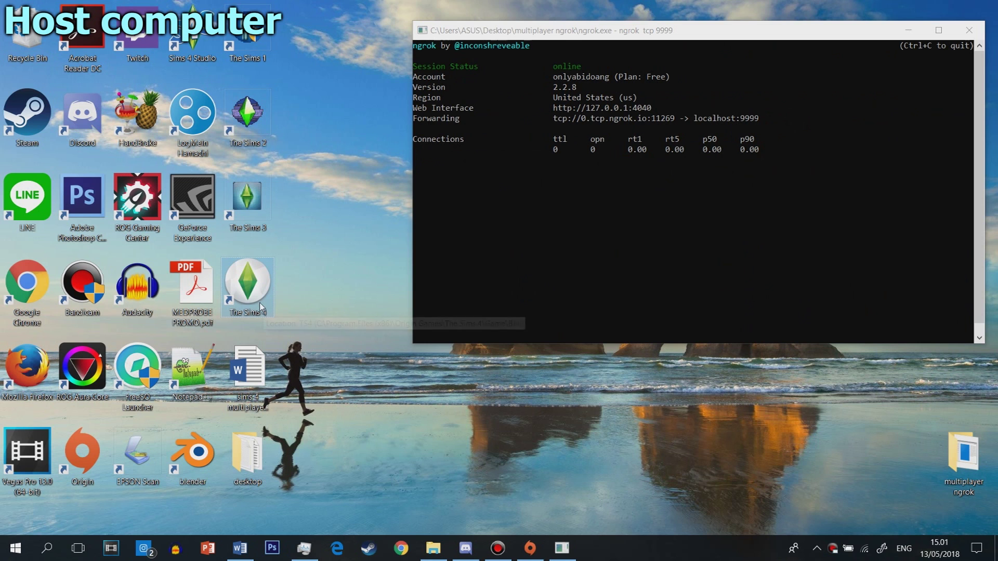
Step: Launch The Sims 4 from the desktop shortcut, accept the Mods dialog, and check the ngrok console
double_click(255, 286)
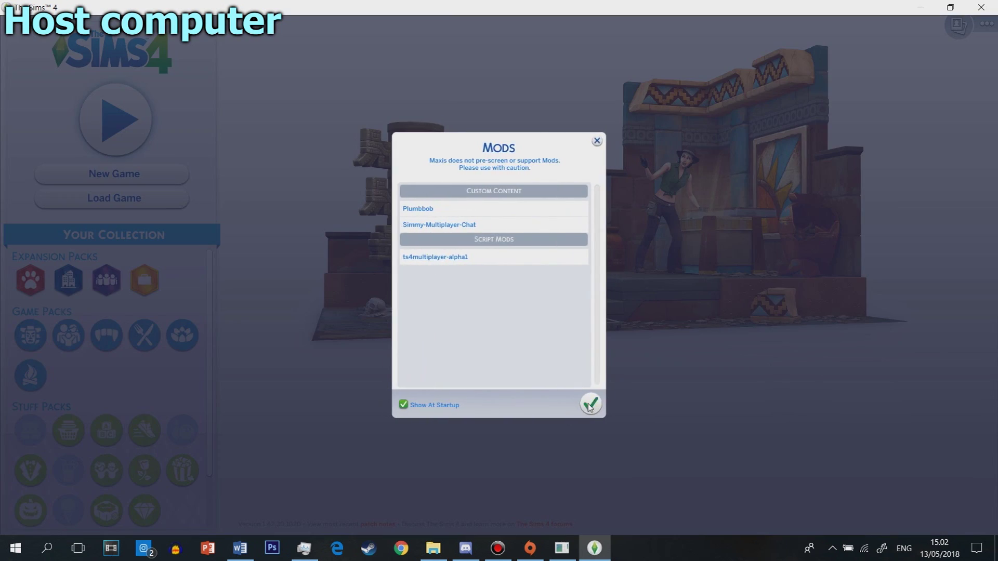
click(591, 405)
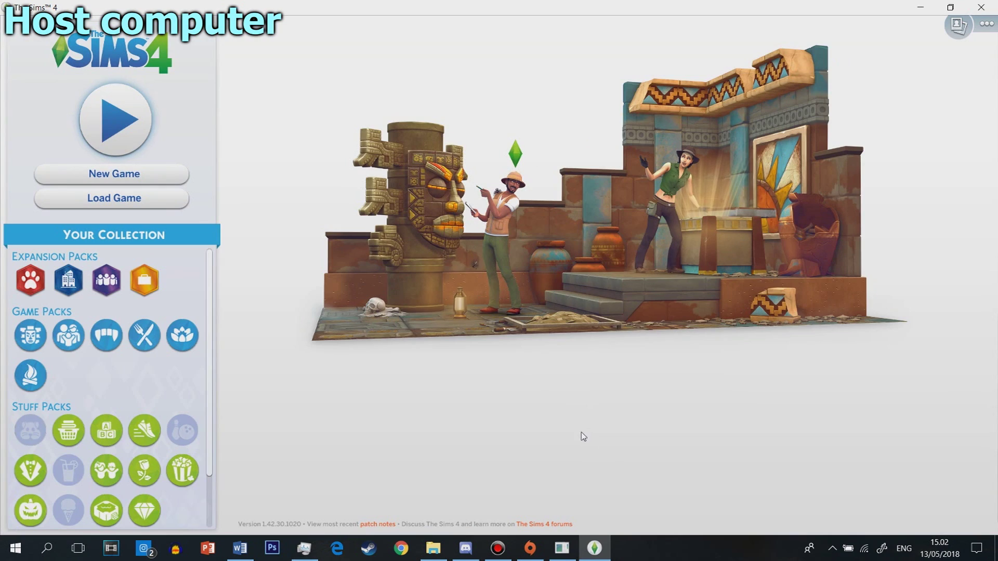
click(559, 549)
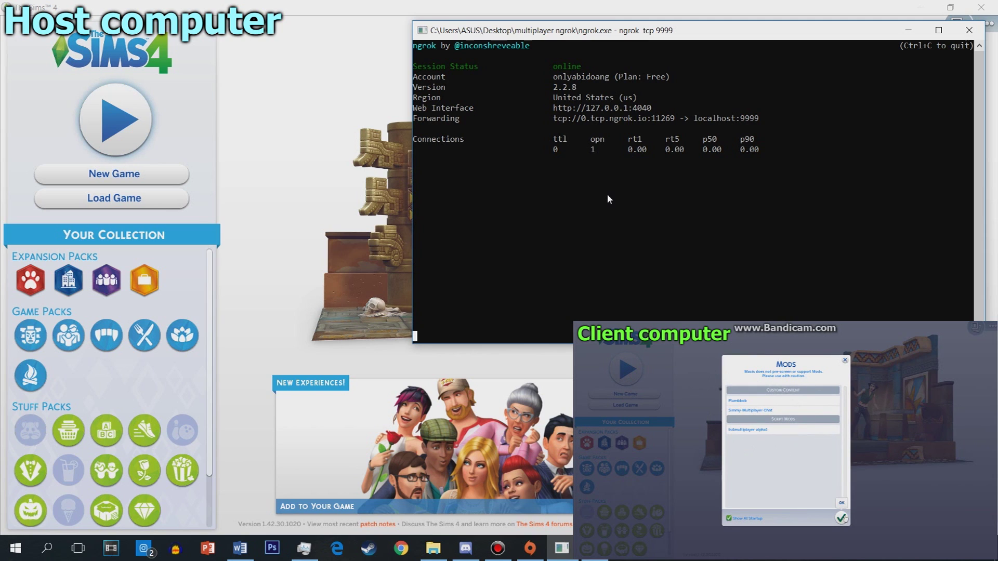
key(ctrl+c)
Step: Load My Saved Game 1, switching between the game and ngrok console while it loads
click(156, 204)
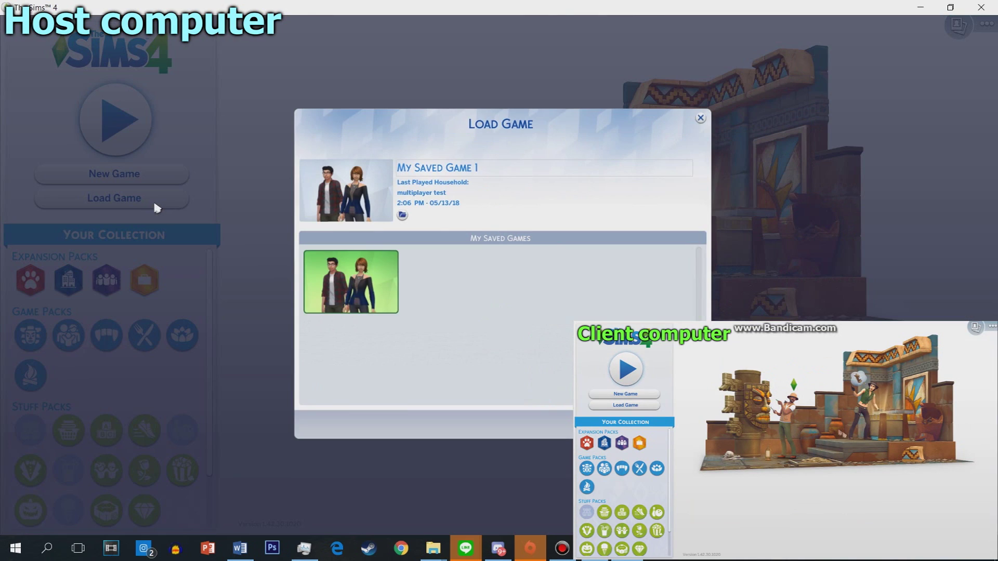
click(351, 282)
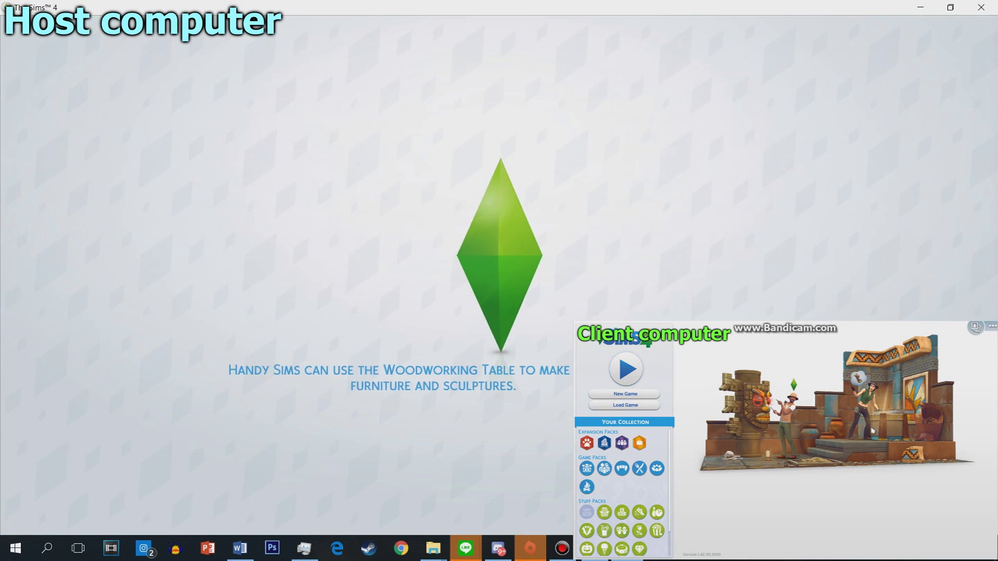
key(alt+Tab)
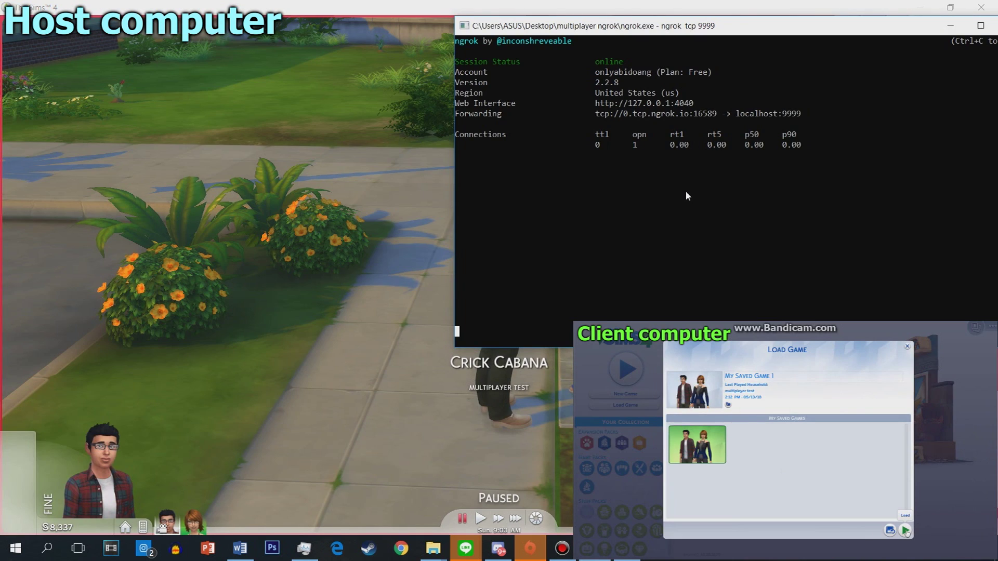
key(alt+Tab)
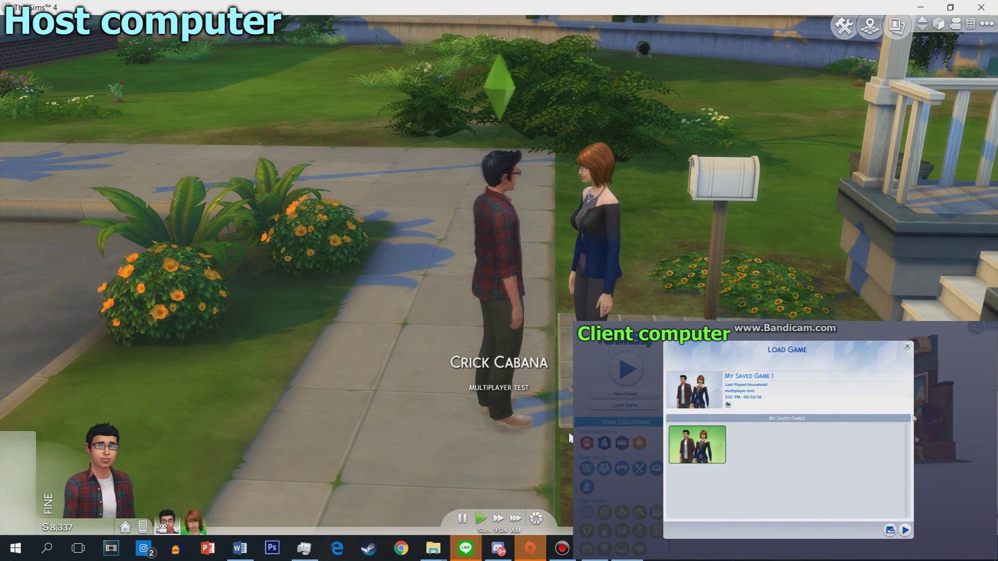
key(alt+Tab)
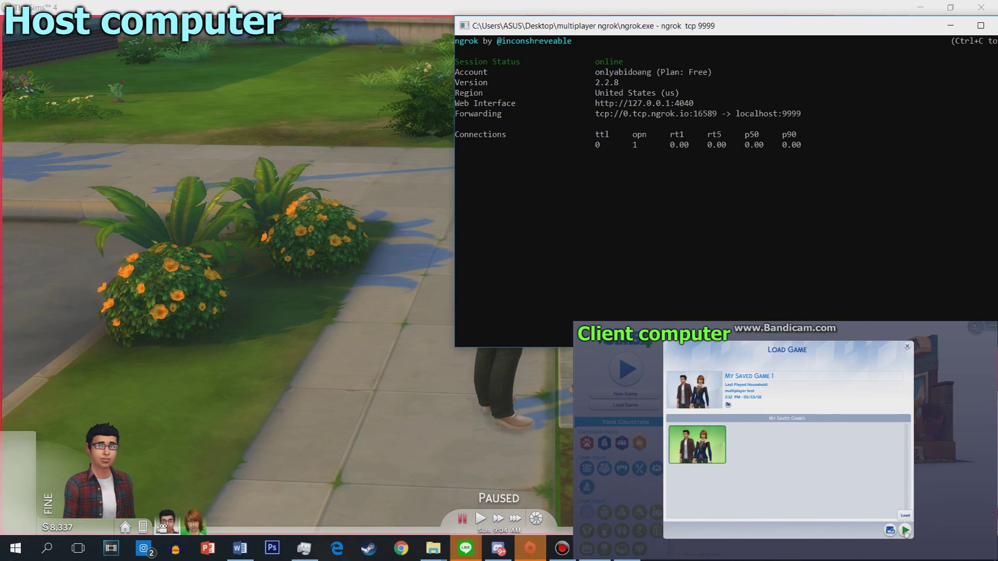
Step: Verify ngrok shows Session Status online with one open connection, then return to the game
click(905, 531)
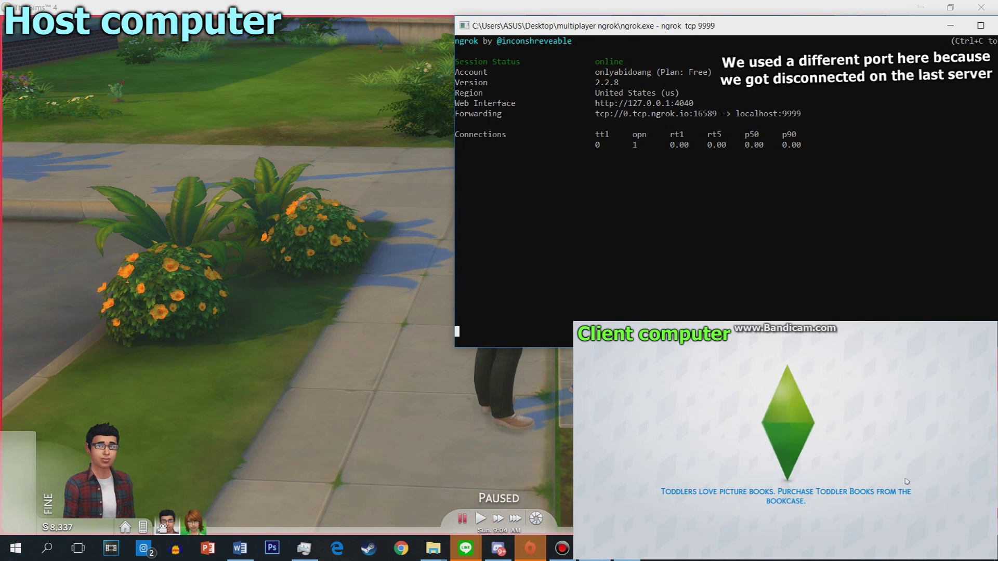
right_click(466, 548)
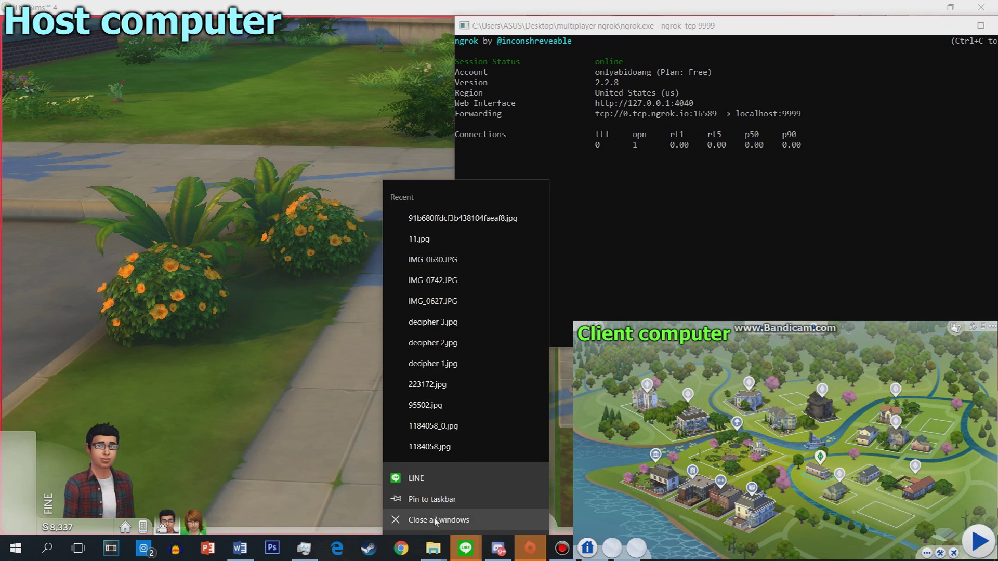
click(979, 539)
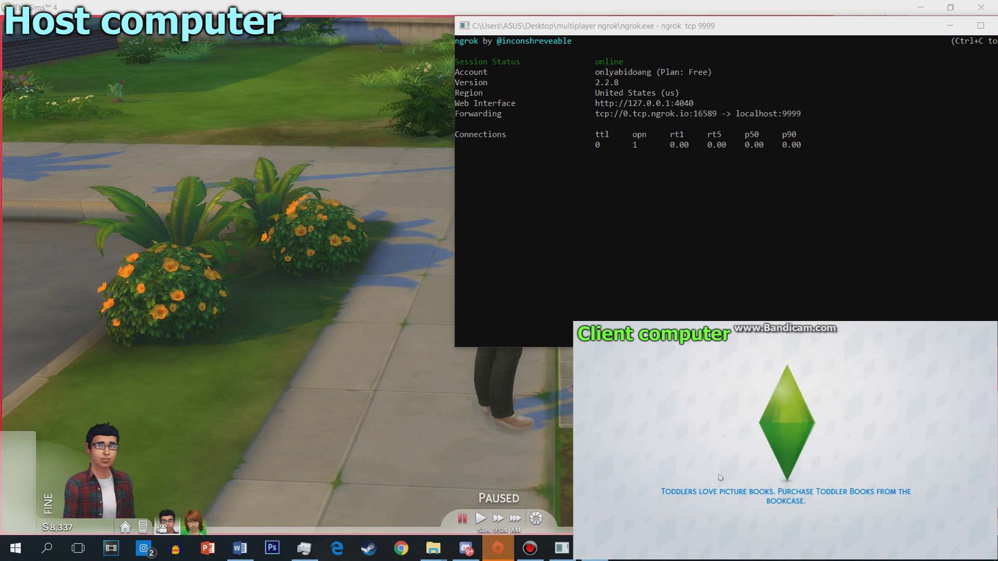
click(497, 548)
click(530, 548)
click(561, 548)
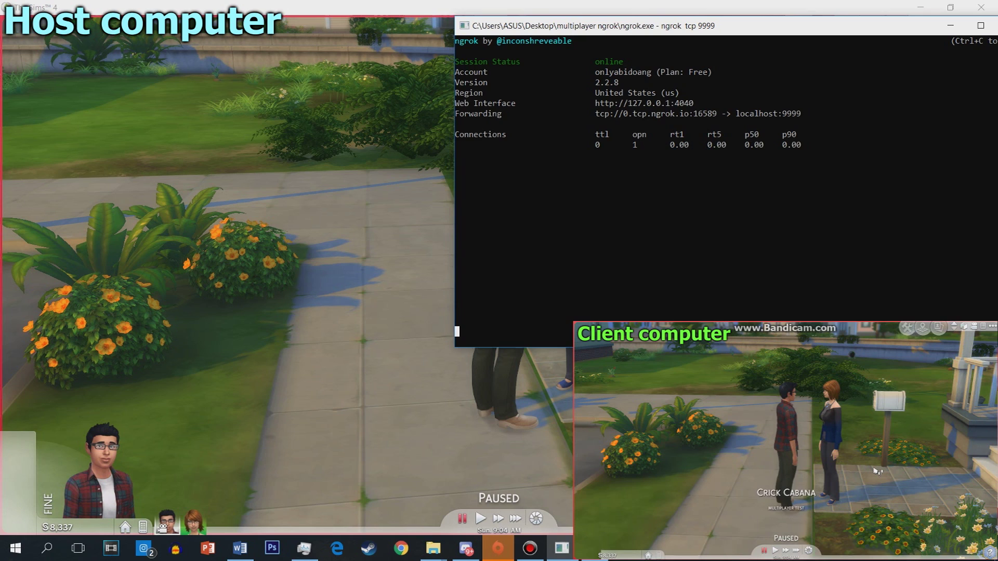
key(alt+Tab)
scroll(499, 281, up, 2)
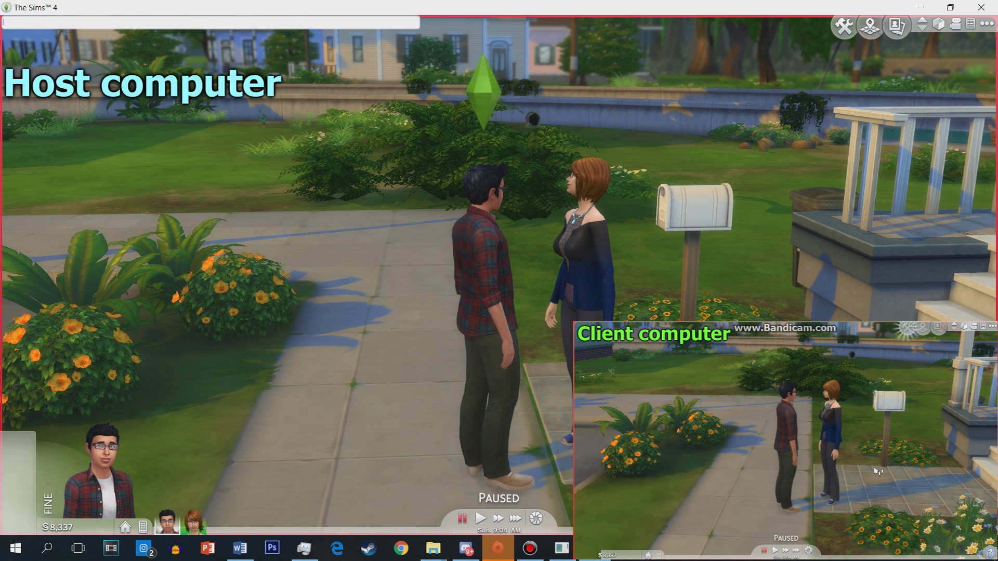
Step: Open the cheat console, toggle the Esc menu, unpause, and face the camera toward the porch
key(Return)
key(Right)
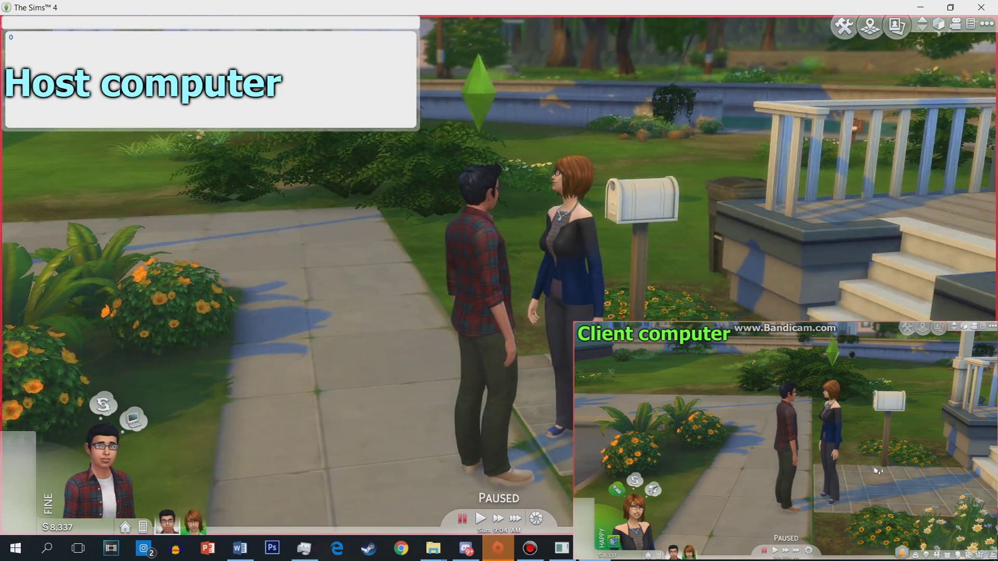
key(Escape)
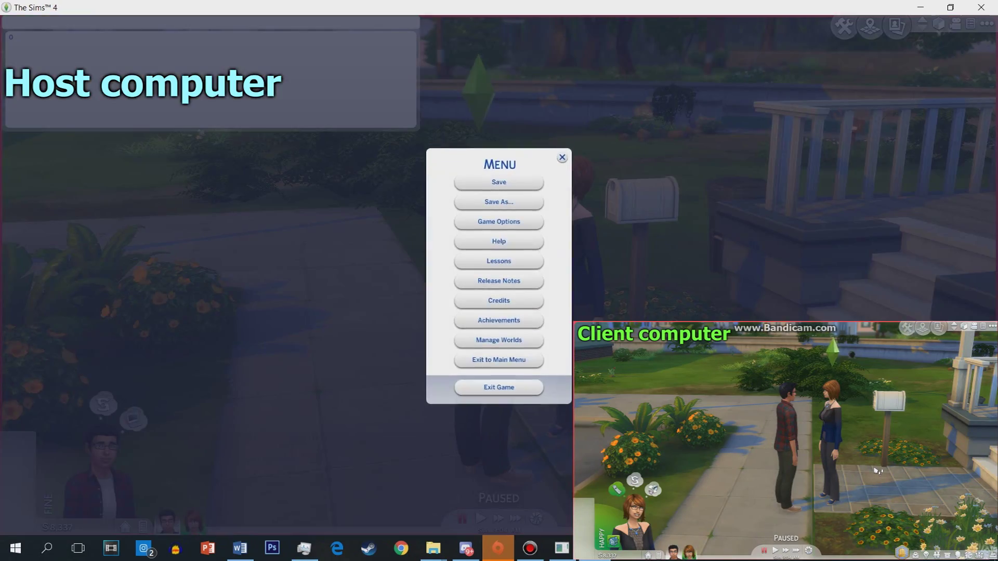
key(Escape)
key(Escape)
key(space)
key(e)
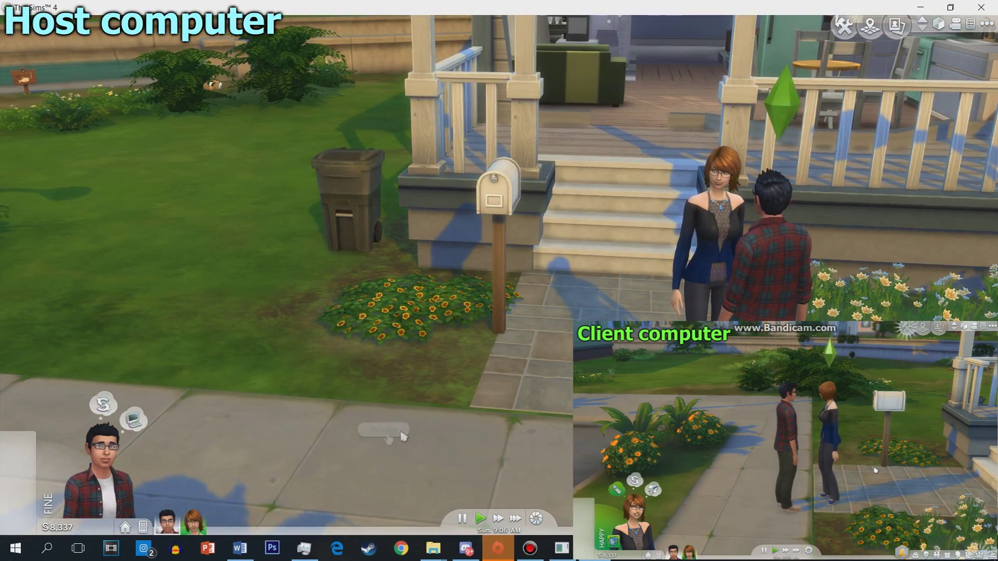
Step: Send the male sim walking to the woman and pan across the couch and bathroom
key(Left)
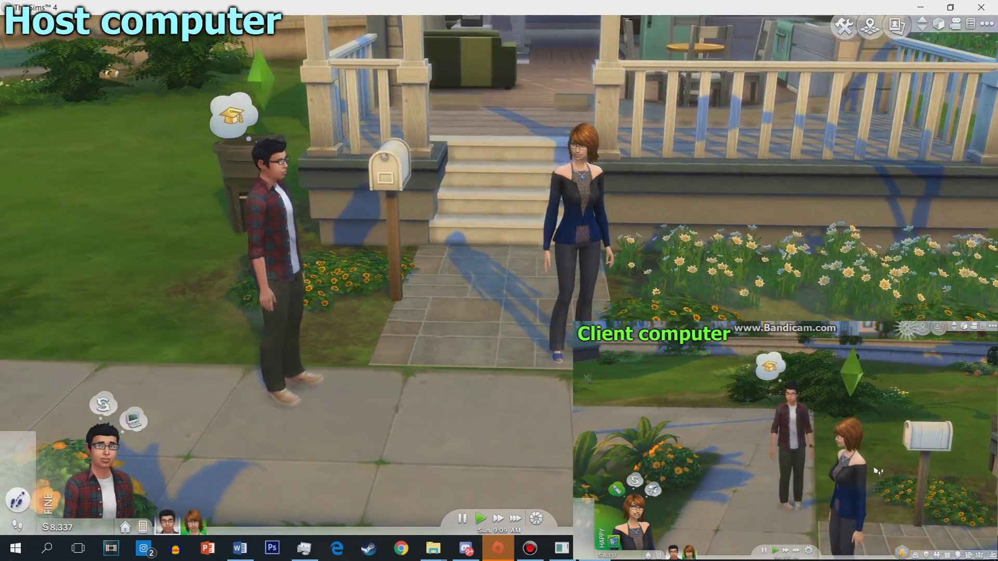
click(448, 388)
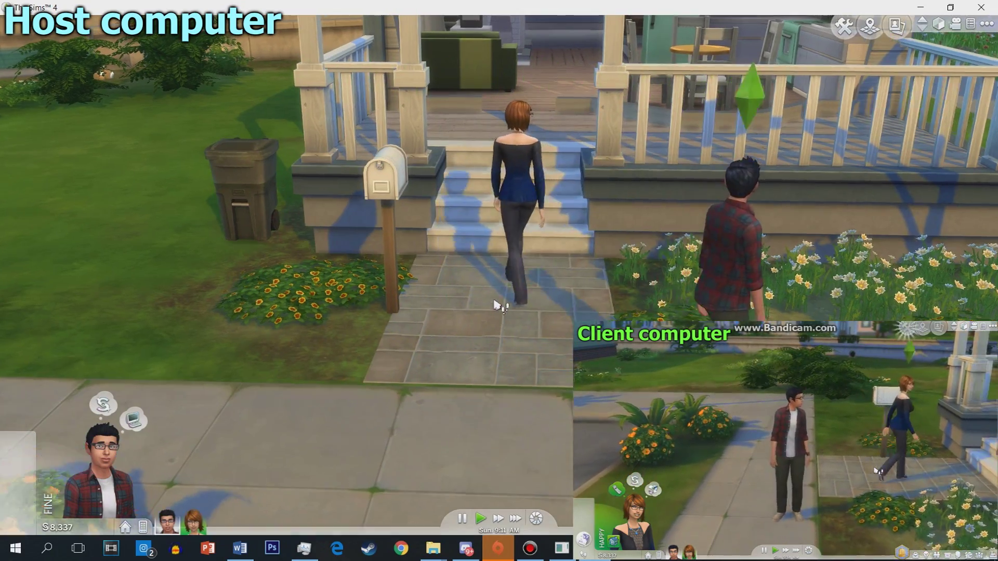
scroll(511, 306, up, 2)
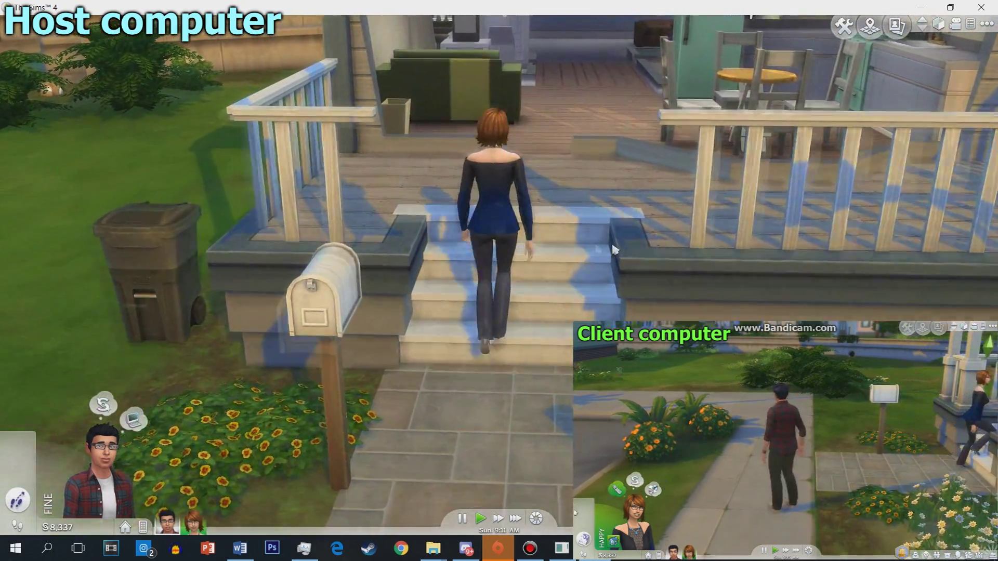
scroll(522, 308, up, 3)
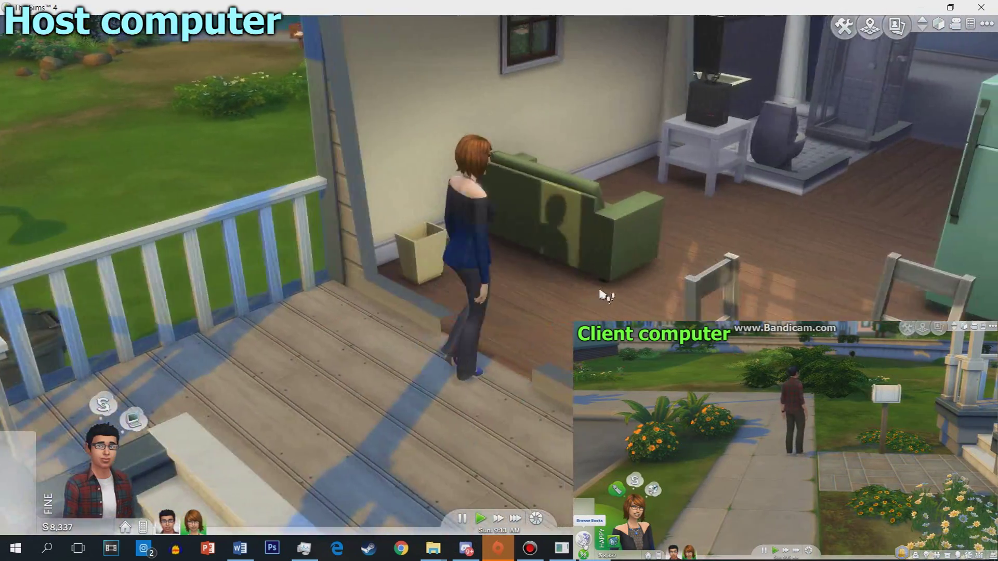
scroll(601, 289, up, 3)
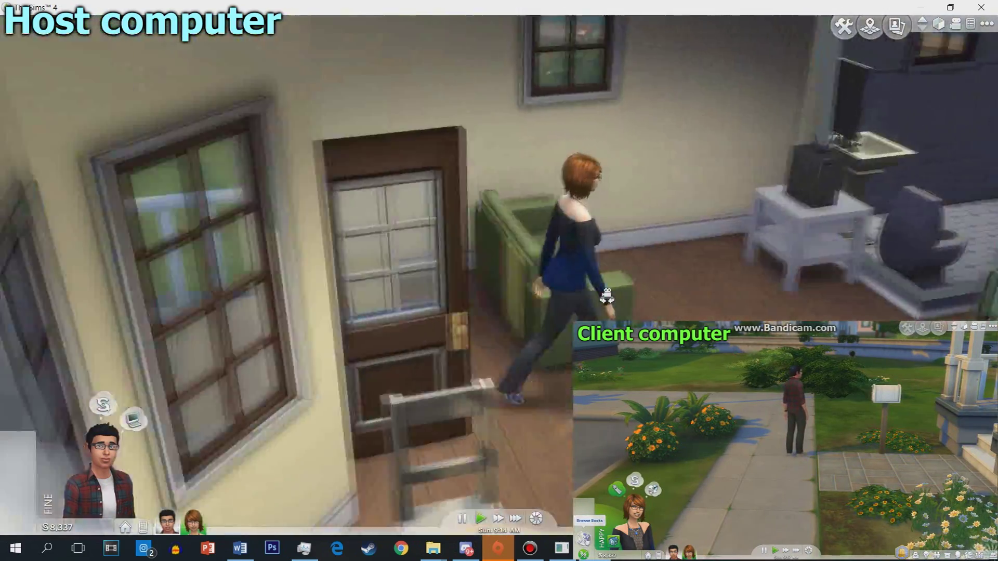
key(d)
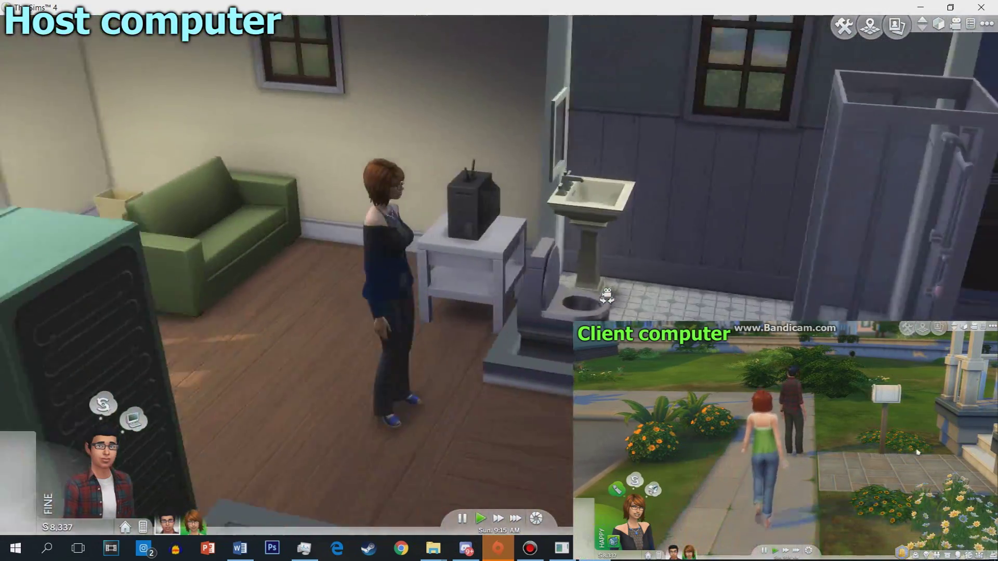
key(a)
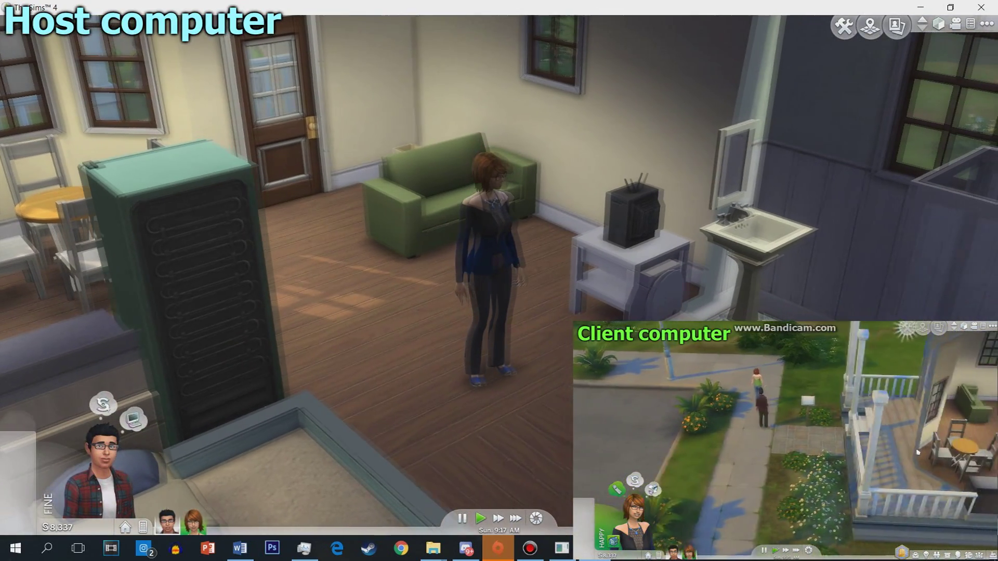
key(d)
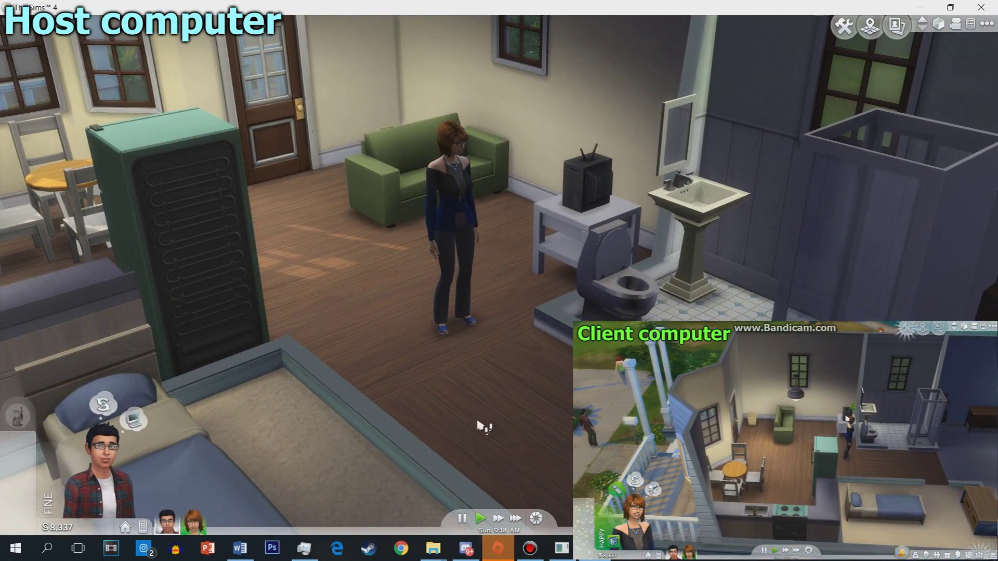
scroll(328, 372, up, 3)
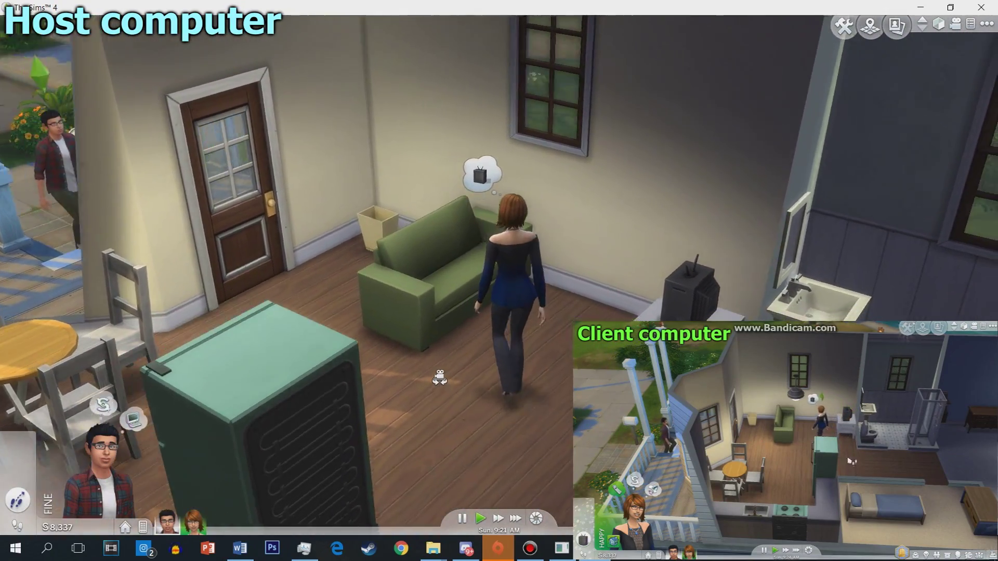
Step: Turn the camera to the TV and choose Watch so both sims sit on the sofa
drag(439, 378, 439, 377)
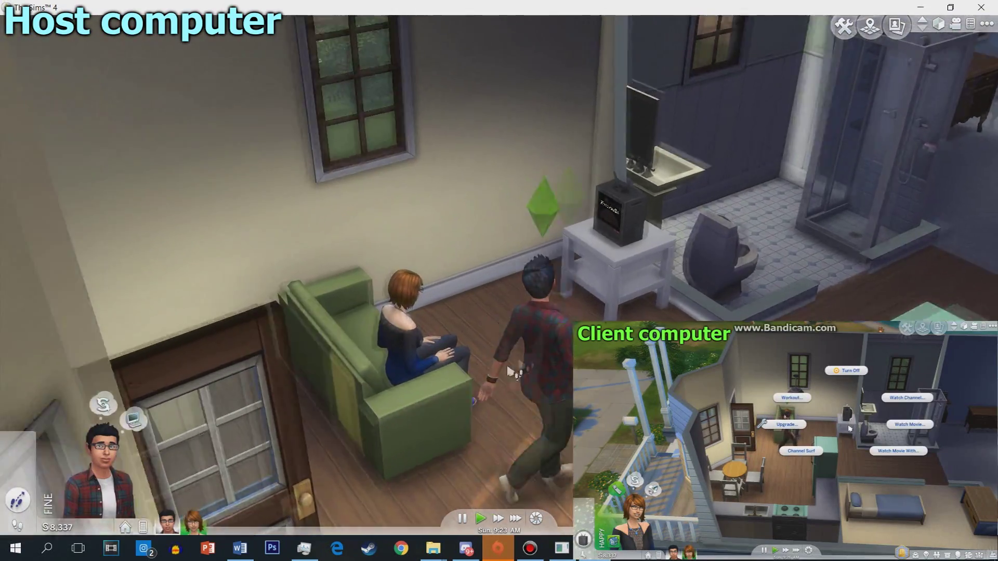
drag(512, 374, 538, 355)
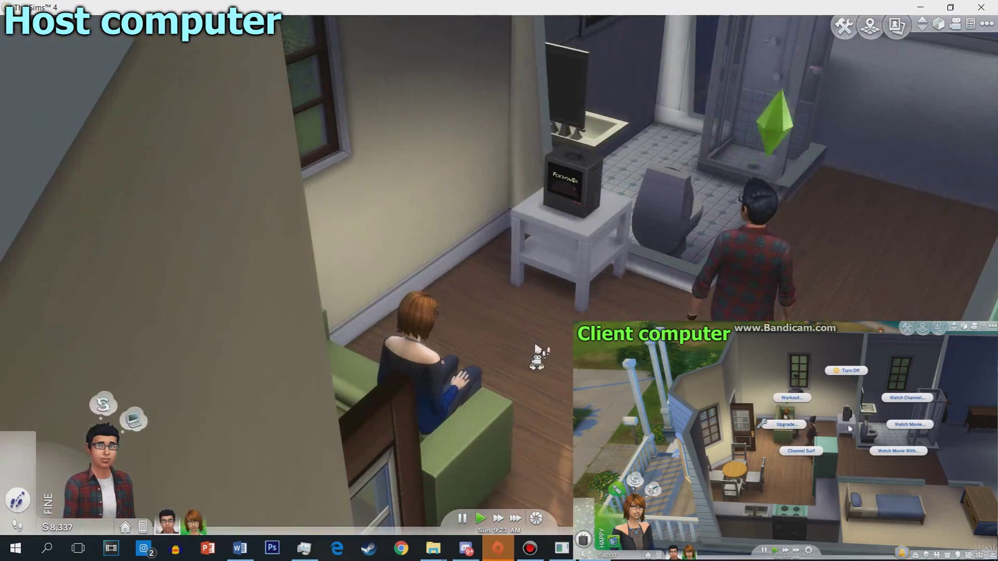
click(592, 203)
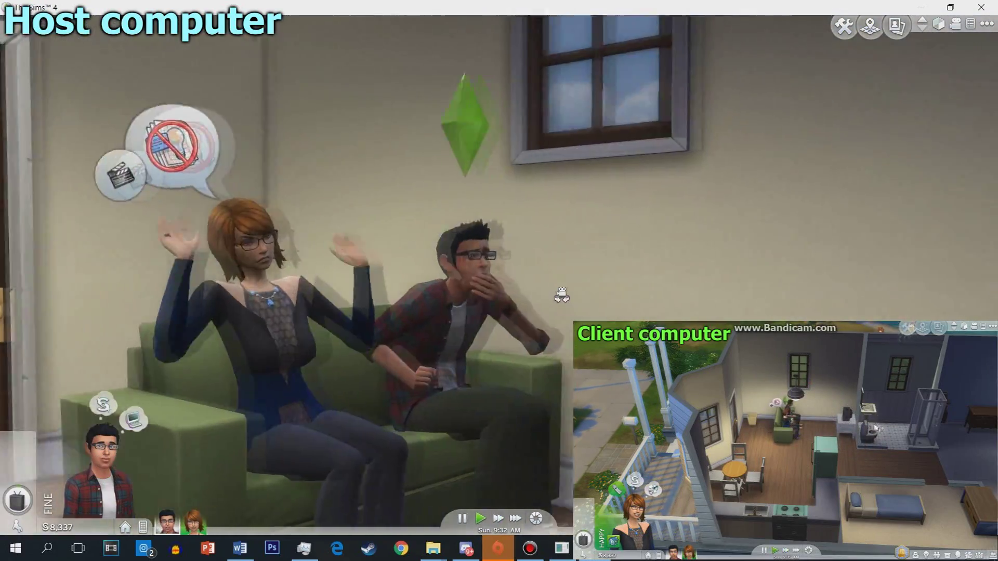
drag(562, 295, 562, 295)
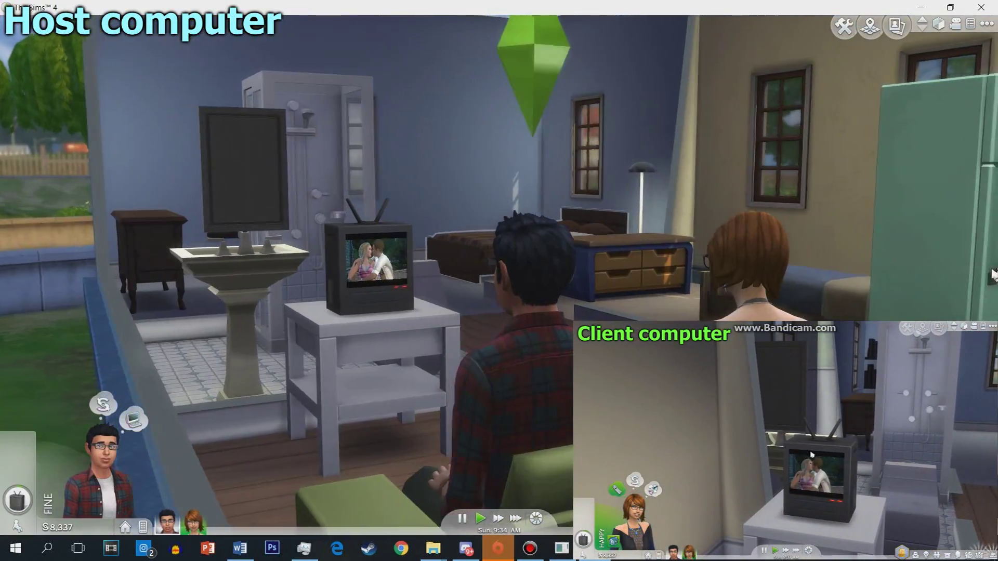
mouse_move(560, 296)
mouse_down()
mouse_move(992, 282)
mouse_move(872, 309)
mouse_move(702, 309)
mouse_up()
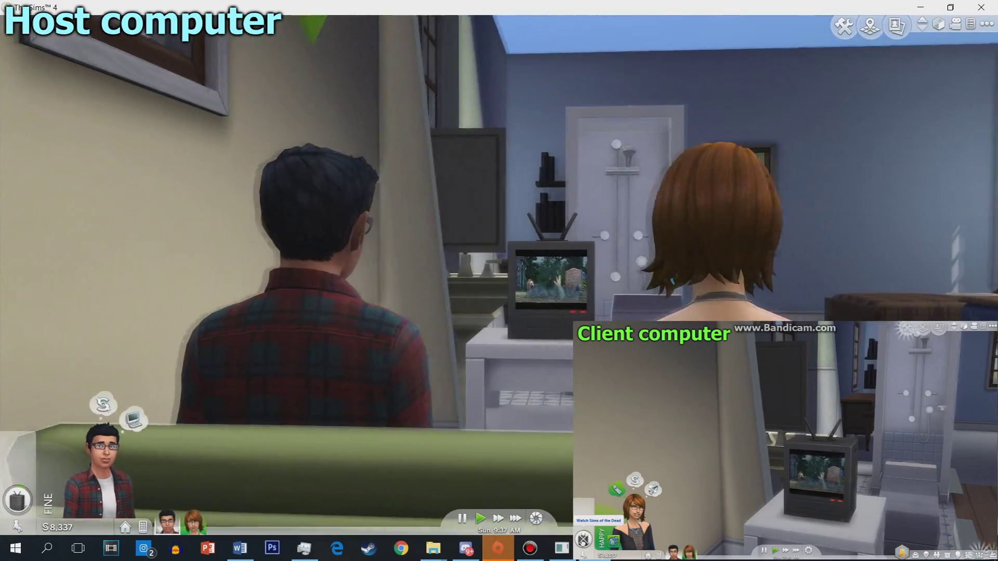
scroll(499, 280, down, 5)
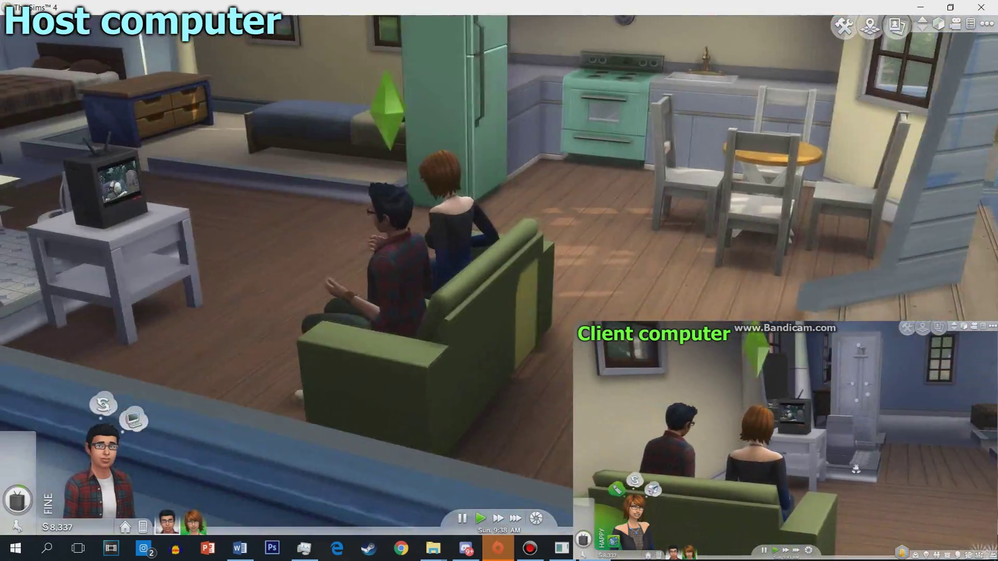
scroll(499, 281, up, 3)
scroll(499, 281, up, 3)
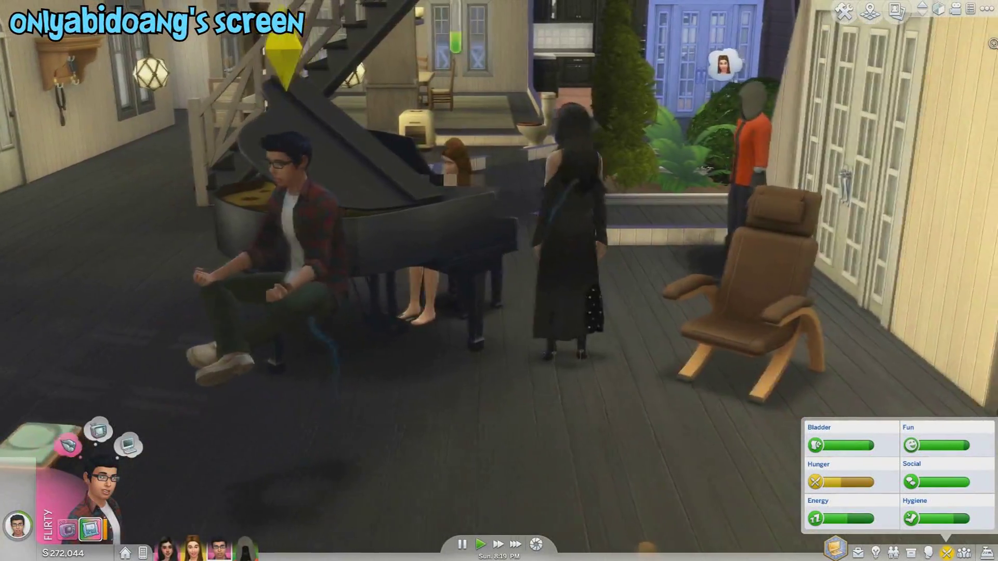
Step: Submit the motherlode cheat again while orbiting the camera around the grand piano
drag(425, 307, 487, 304)
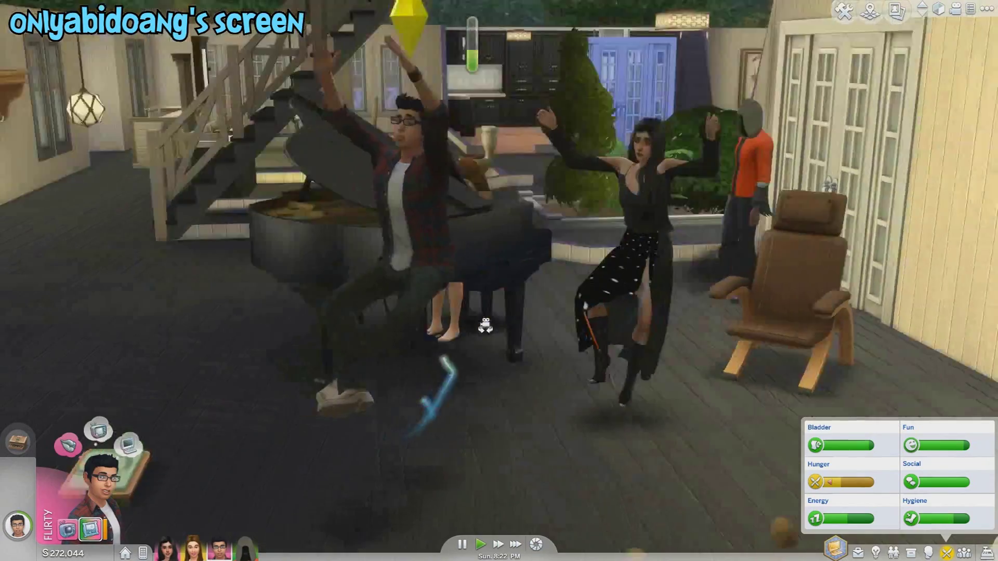
scroll(528, 318, down, 1)
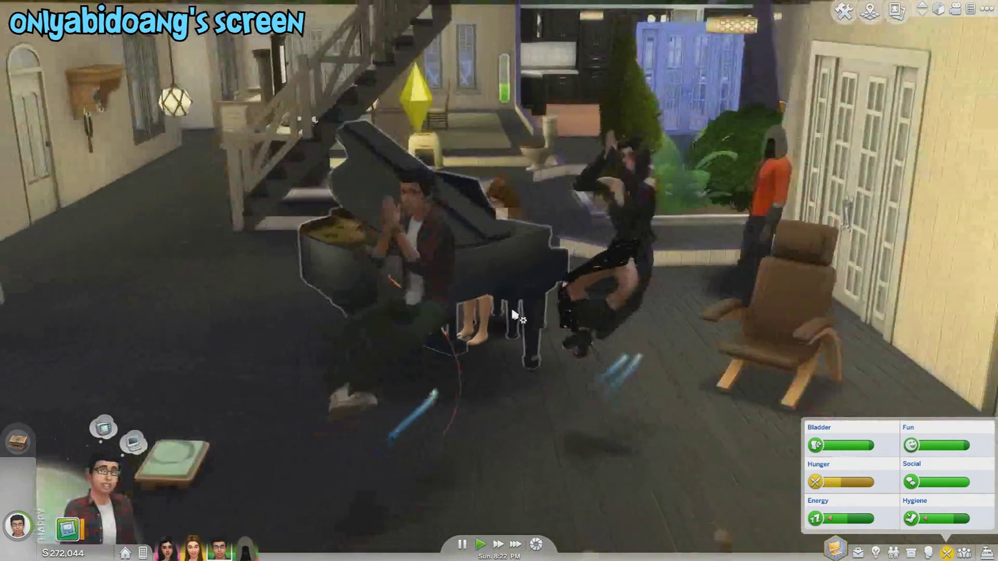
scroll(514, 315, down, 1)
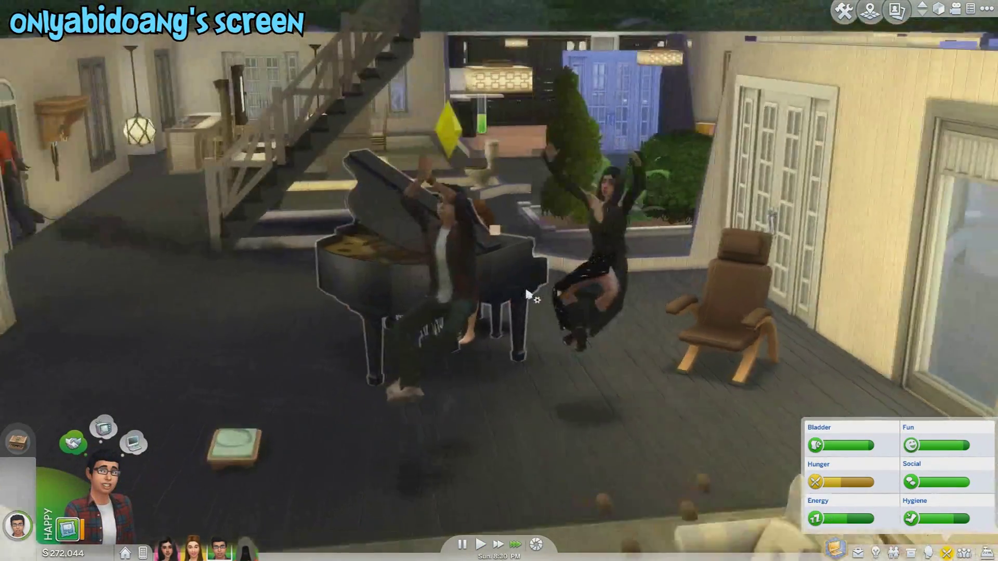
scroll(521, 300, up, 3)
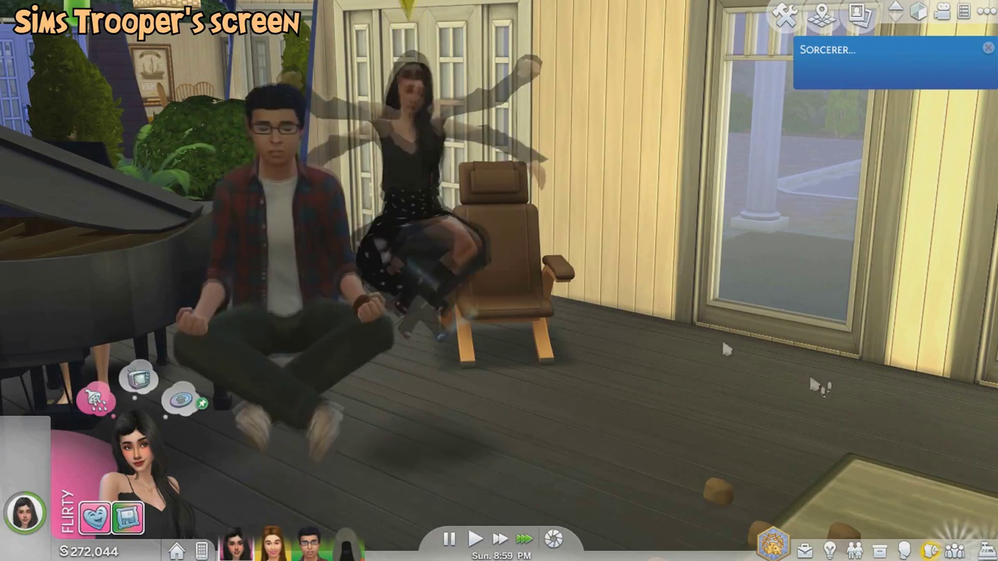
scroll(479, 383, down, 3)
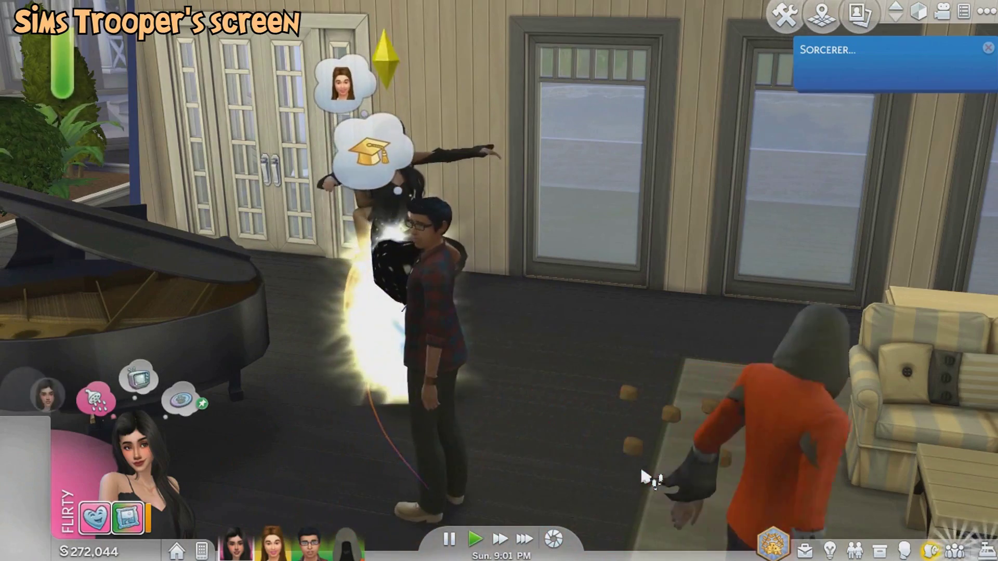
drag(549, 430, 556, 433)
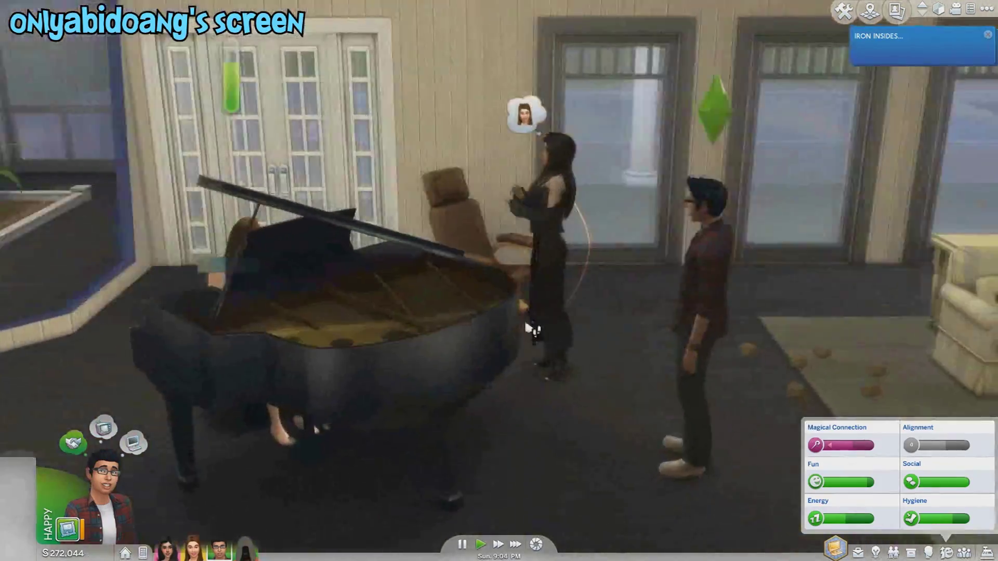
mouse_move(530, 329)
mouse_down()
mouse_move(331, 450)
mouse_move(609, 409)
mouse_up()
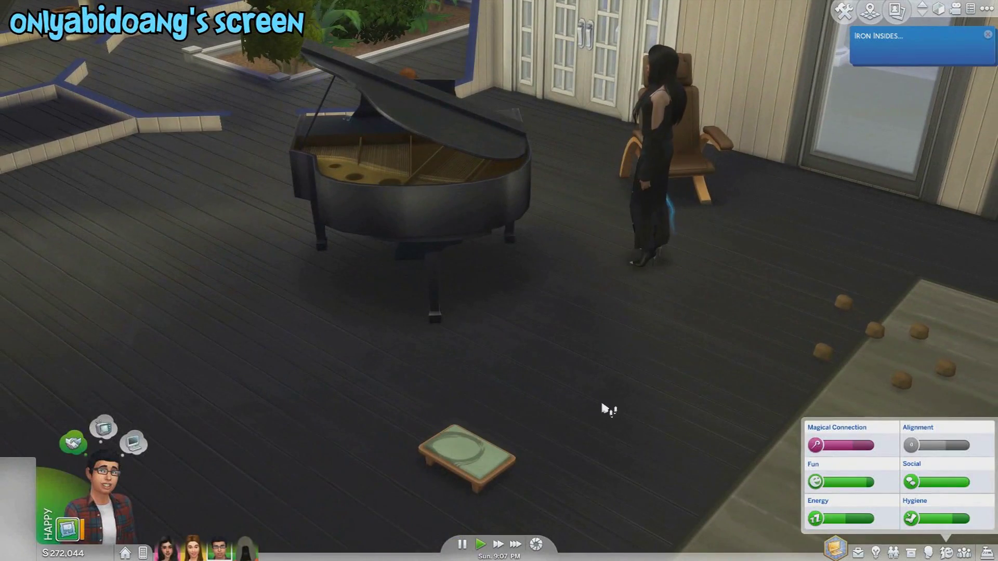
drag(609, 410, 629, 301)
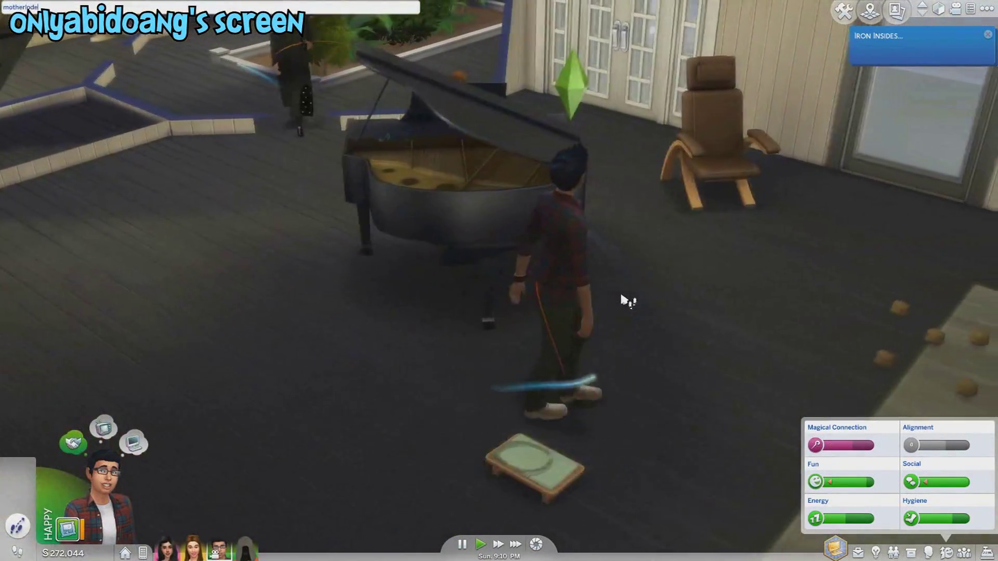
text(motherlode)
key(Return)
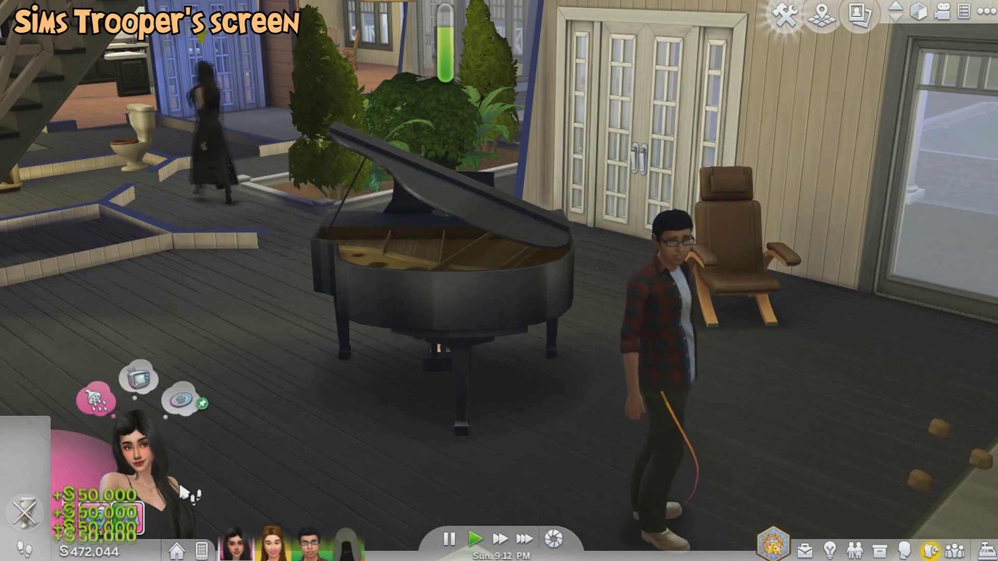